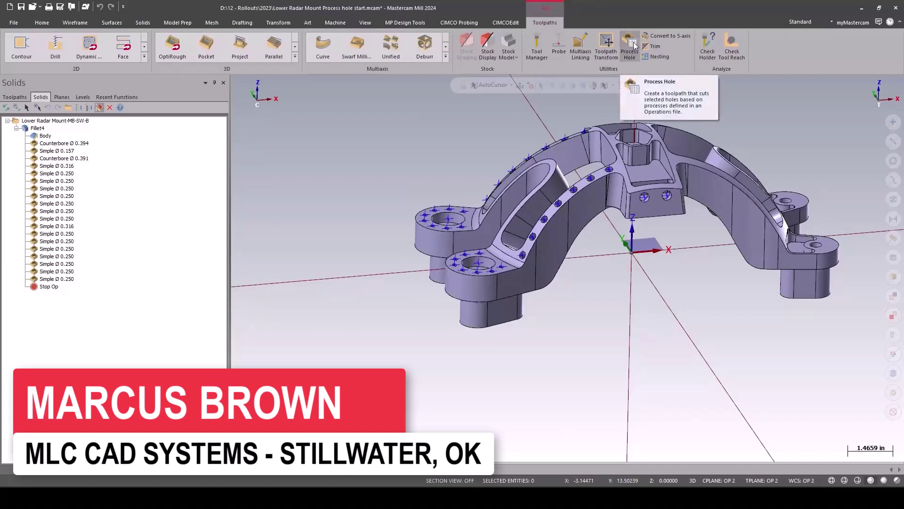
Step: Switch the manager panel from the Solids tree to the Toolpaths list for Machine Group-1
{"action": "left_click", "coordinate": [15, 93]}
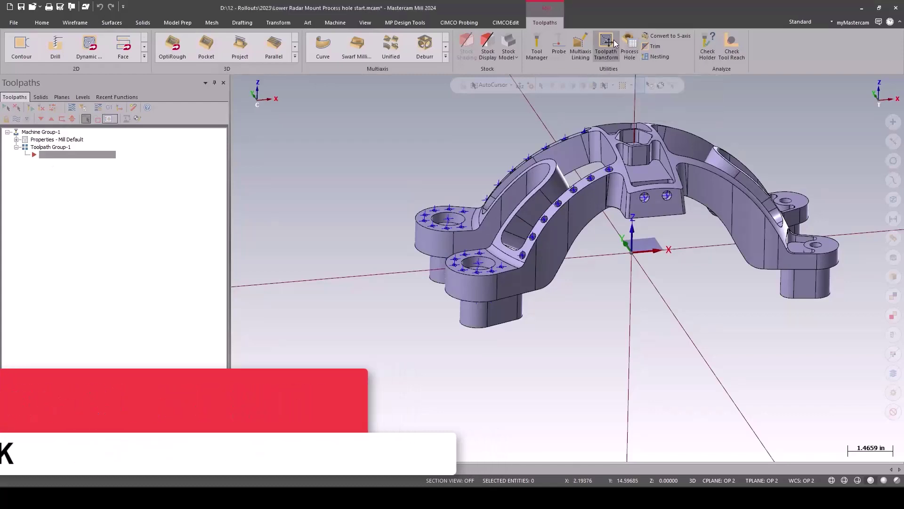
Step: Create a Process Hole toolpath on all 16 Ø 0.157 holes using the 4mm simple process, sorted by tool
{"action": "left_click", "coordinate": [626, 48]}
{"action": "scroll", "coordinate": [488, 178], "scroll_direction": "up", "scroll_amount": 10}
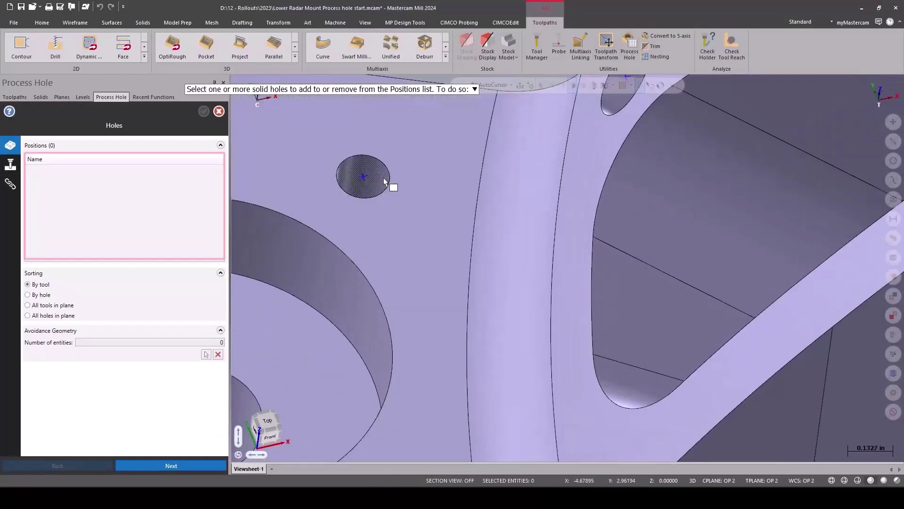
{"action": "left_click", "coordinate": [384, 184]}
{"action": "scroll", "coordinate": [481, 161], "scroll_direction": "down", "scroll_amount": 6}
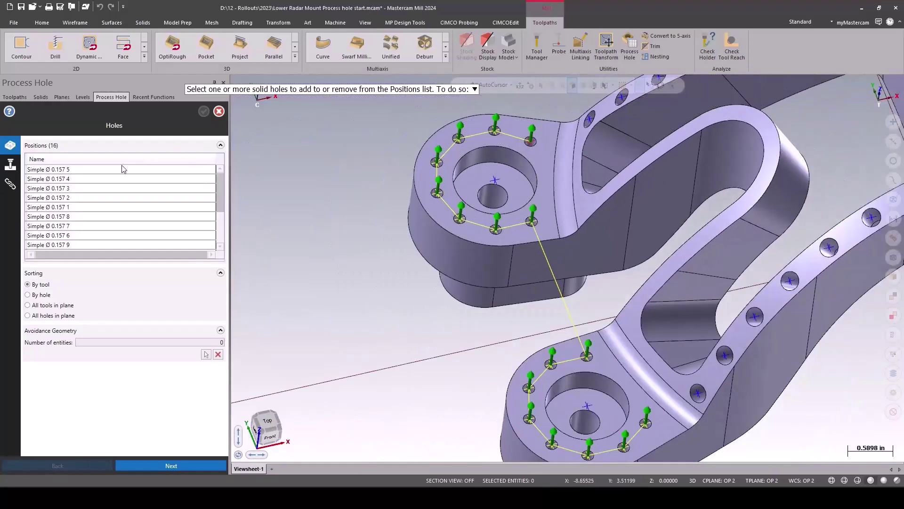
{"action": "left_click", "coordinate": [43, 286]}
{"action": "left_click", "coordinate": [10, 164]}
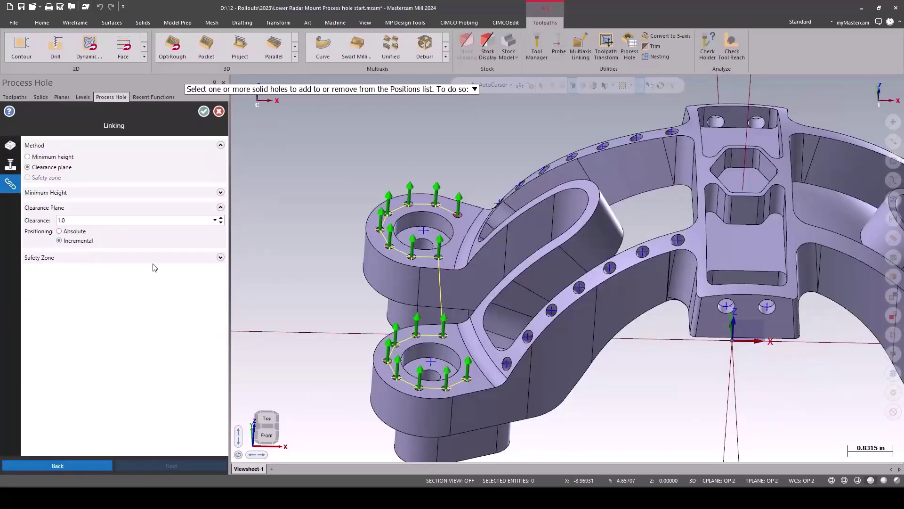
{"action": "left_click", "coordinate": [205, 113]}
{"action": "left_click", "coordinate": [14, 97]}
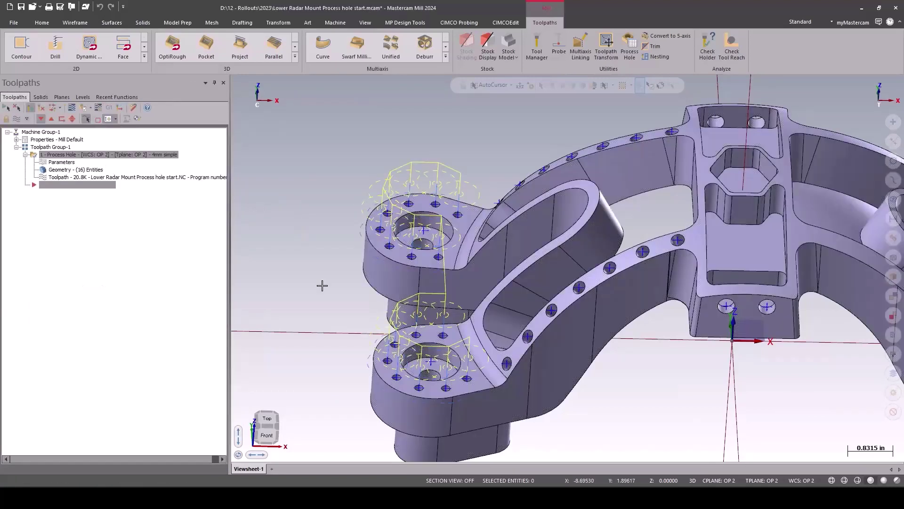
{"action": "left_click", "coordinate": [65, 162]}
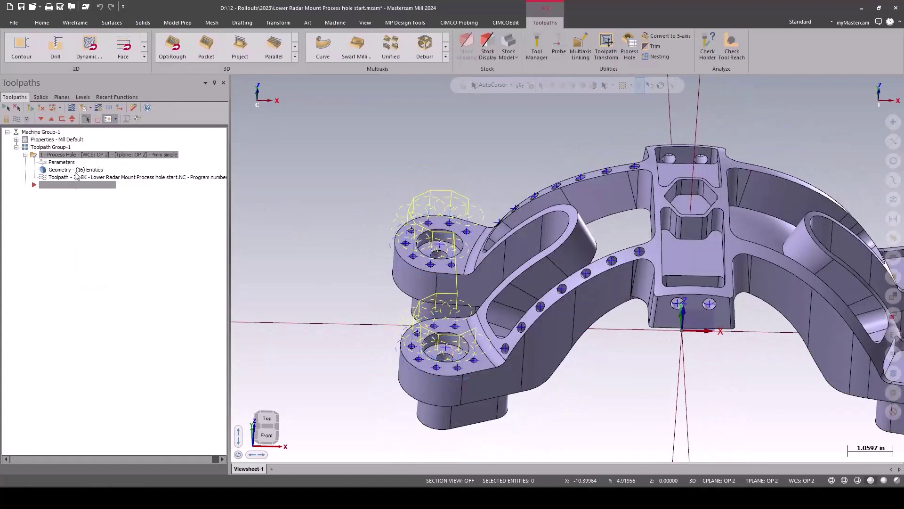
{"action": "left_click", "coordinate": [59, 177]}
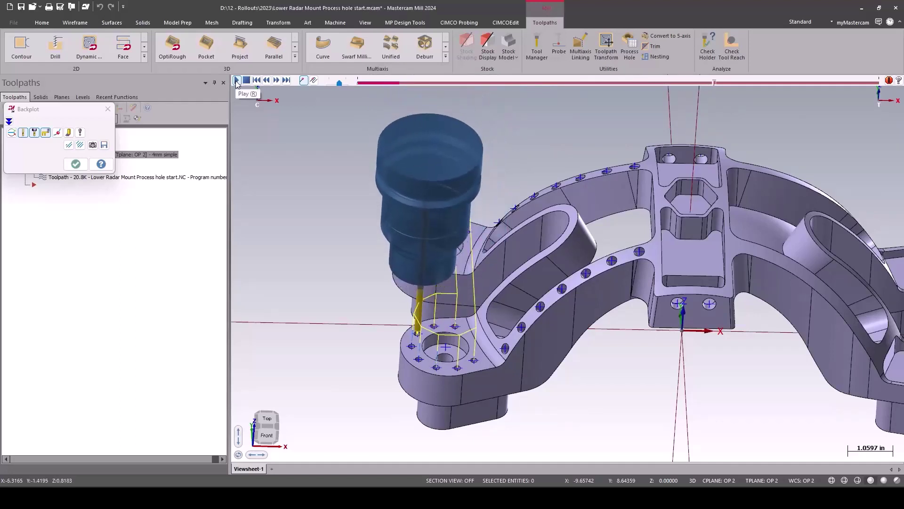
{"action": "left_click", "coordinate": [246, 81]}
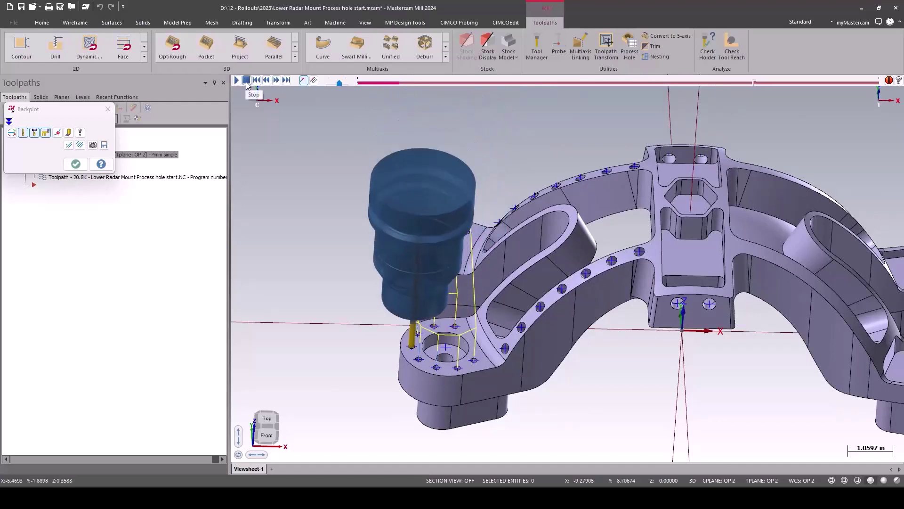
Step: Renumber the .75 spot drill from tool 11 to tool 1 in Tool Manager
{"action": "key", "text": "Escape"}
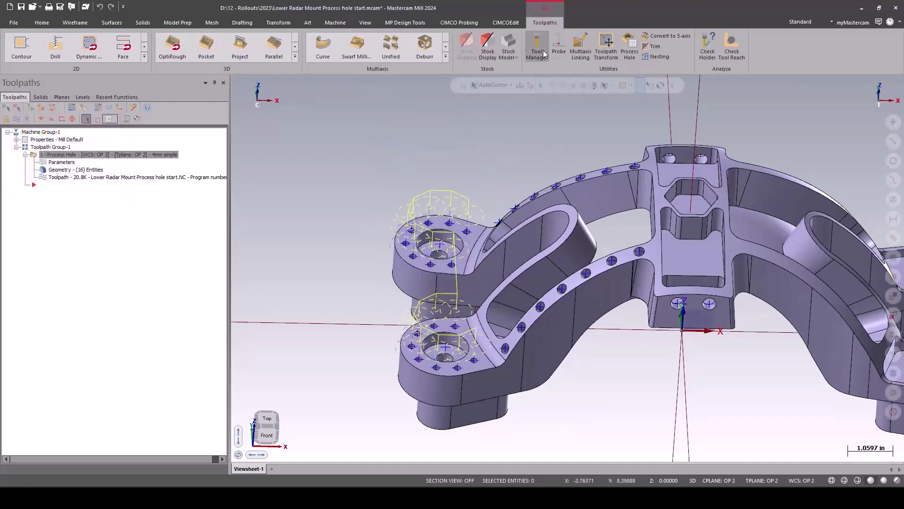
{"action": "left_click", "coordinate": [539, 52]}
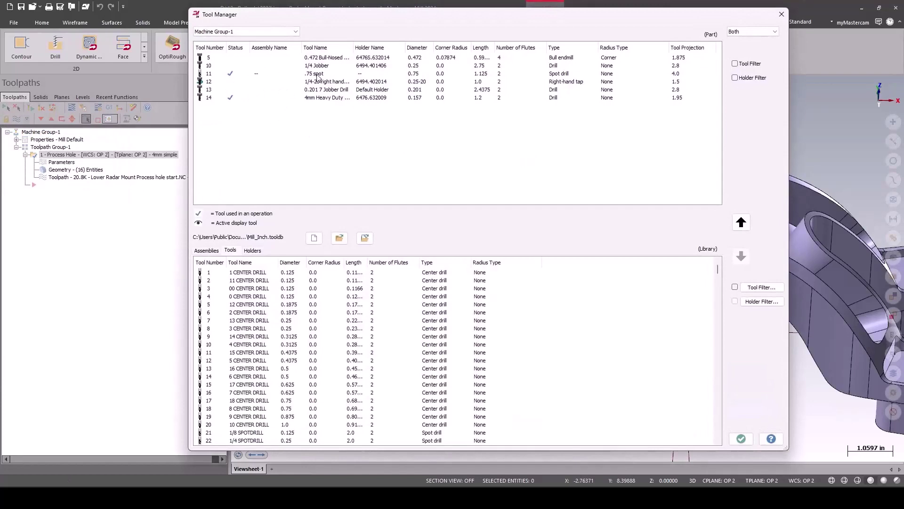
{"action": "double_click", "coordinate": [318, 74]}
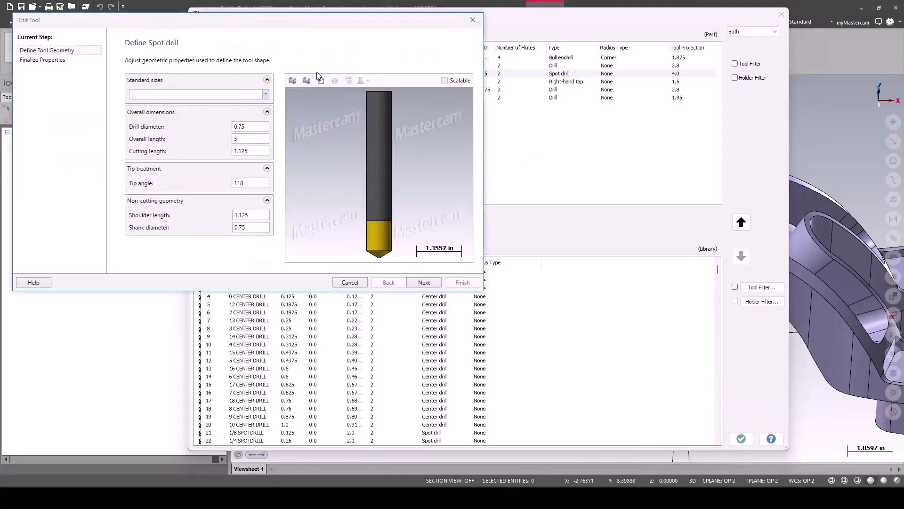
{"action": "left_click", "coordinate": [66, 59]}
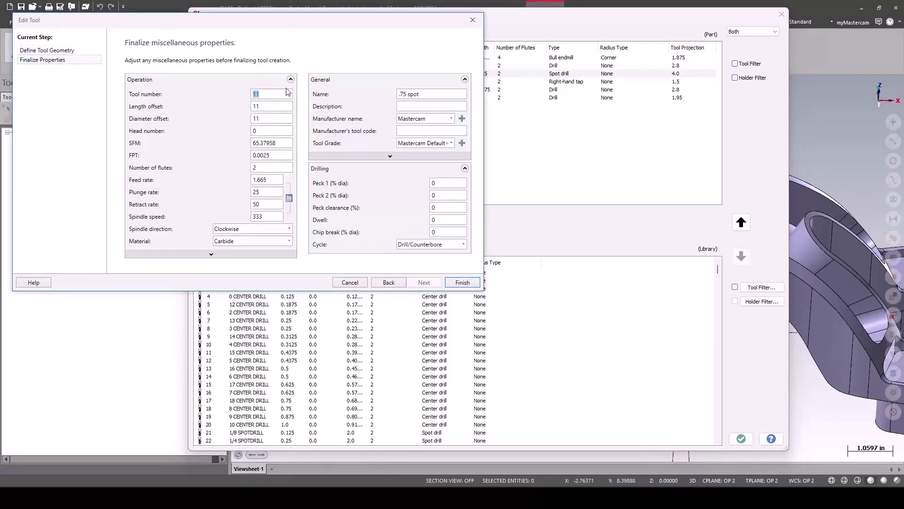
{"action": "type", "text": "1"}
{"action": "left_click", "coordinate": [464, 284]}
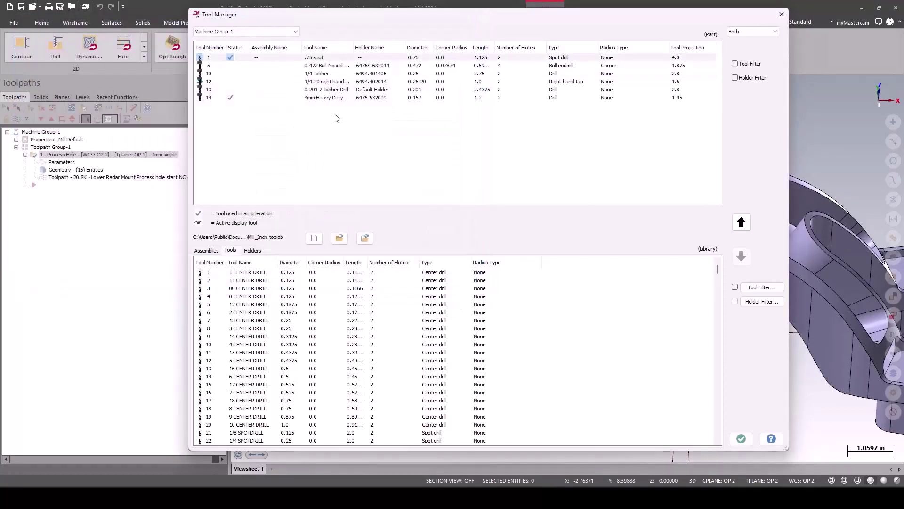
{"action": "left_click", "coordinate": [338, 100]}
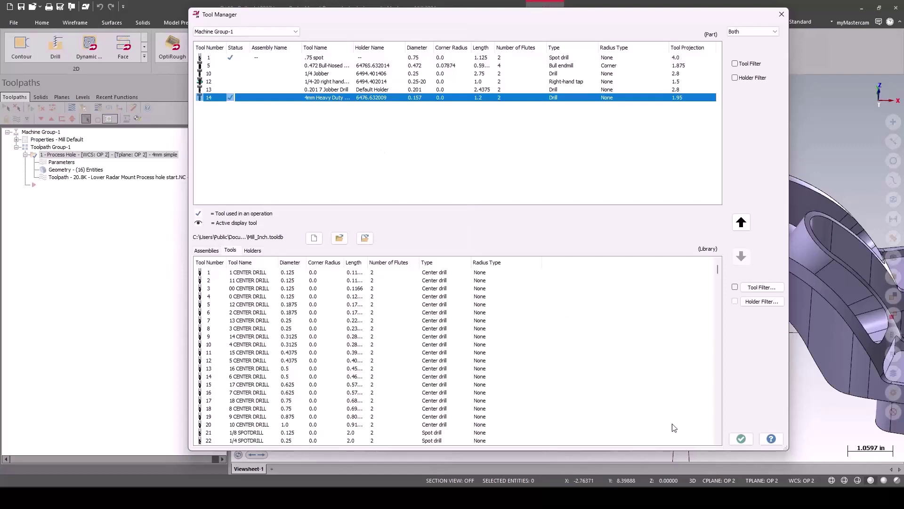
{"action": "left_click", "coordinate": [746, 439]}
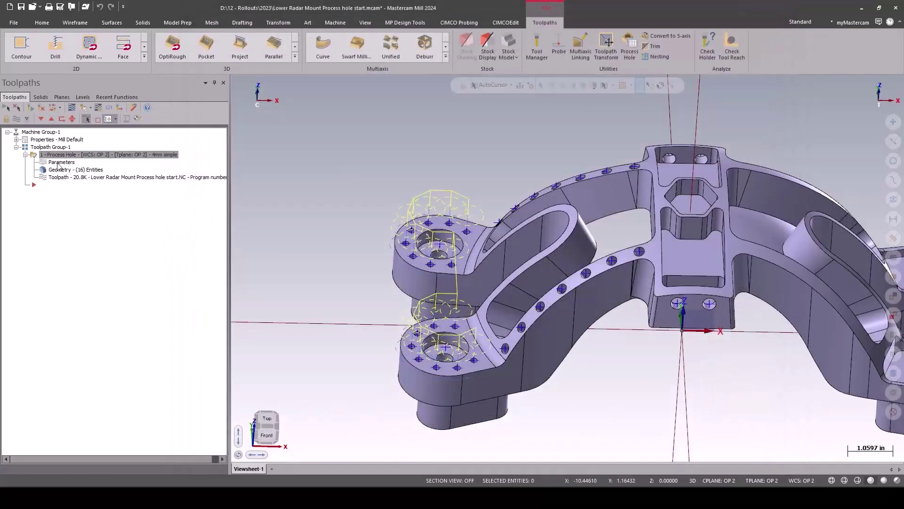
{"action": "scroll", "coordinate": [711, 175], "scroll_direction": "up", "scroll_amount": 2}
{"action": "middle_click_drag", "start_coordinate": [711, 175], "coordinate": [621, 180]}
{"action": "scroll", "coordinate": [654, 173], "scroll_direction": "up", "scroll_amount": 2}
{"action": "scroll", "coordinate": [654, 174], "scroll_direction": "up", "scroll_amount": 2}
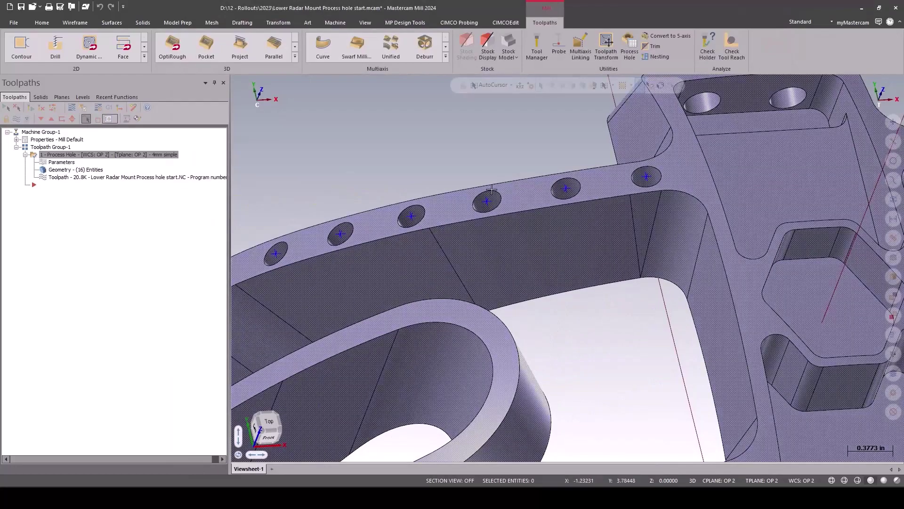
{"action": "scroll", "coordinate": [491, 189], "scroll_direction": "down", "scroll_amount": 2}
{"action": "middle_click_drag", "start_coordinate": [491, 189], "coordinate": [547, 238]}
{"action": "scroll", "coordinate": [526, 204], "scroll_direction": "down", "scroll_amount": 2}
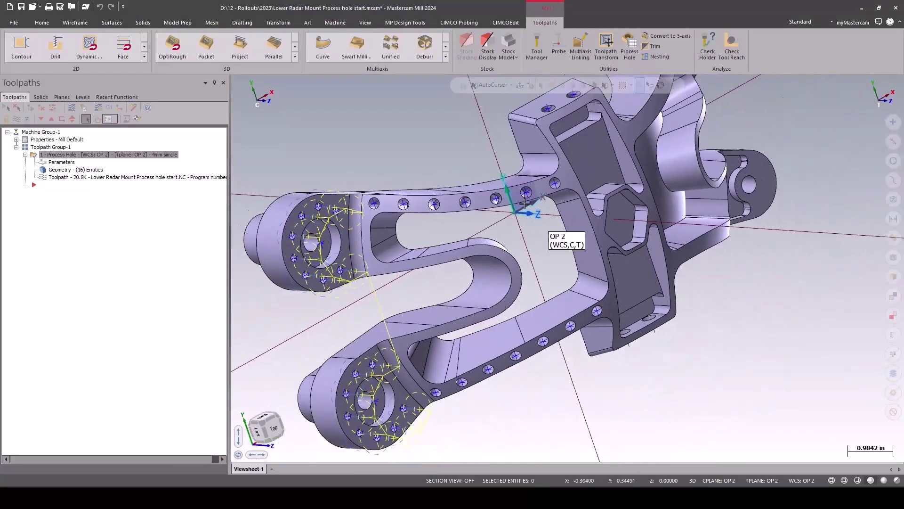
{"action": "middle_click_drag", "start_coordinate": [525, 204], "coordinate": [521, 162]}
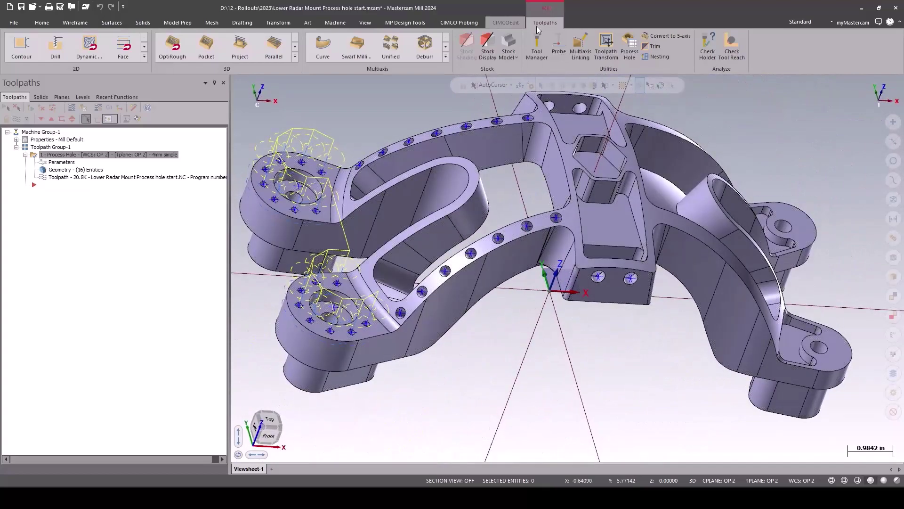
Step: Start another Process Hole toolpath and delete all existing hole positions
{"action": "left_click", "coordinate": [634, 51]}
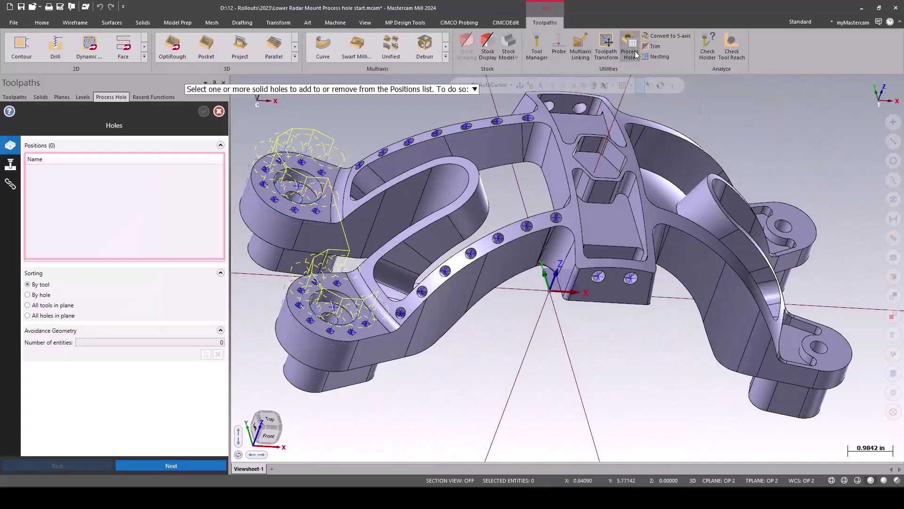
{"action": "scroll", "coordinate": [533, 117], "scroll_direction": "up", "scroll_amount": 5}
{"action": "scroll", "coordinate": [535, 115], "scroll_direction": "up", "scroll_amount": 1}
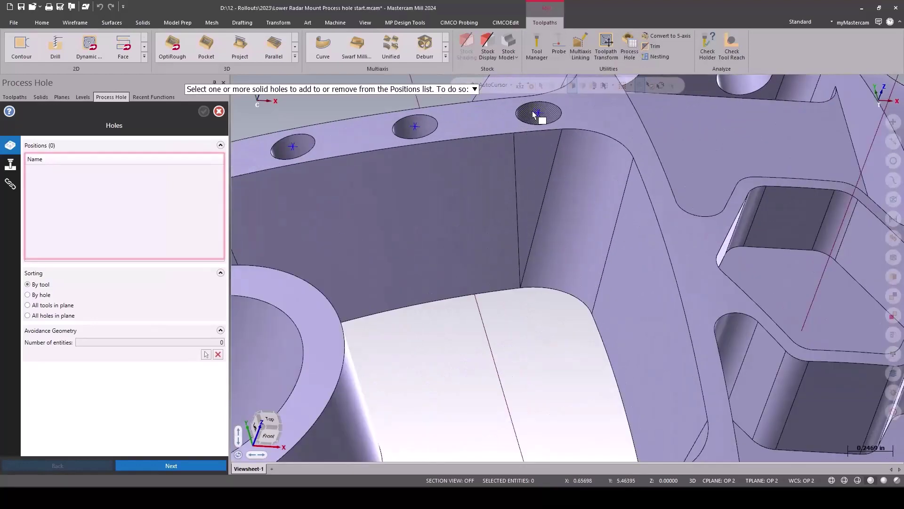
{"action": "left_click", "coordinate": [536, 116]}
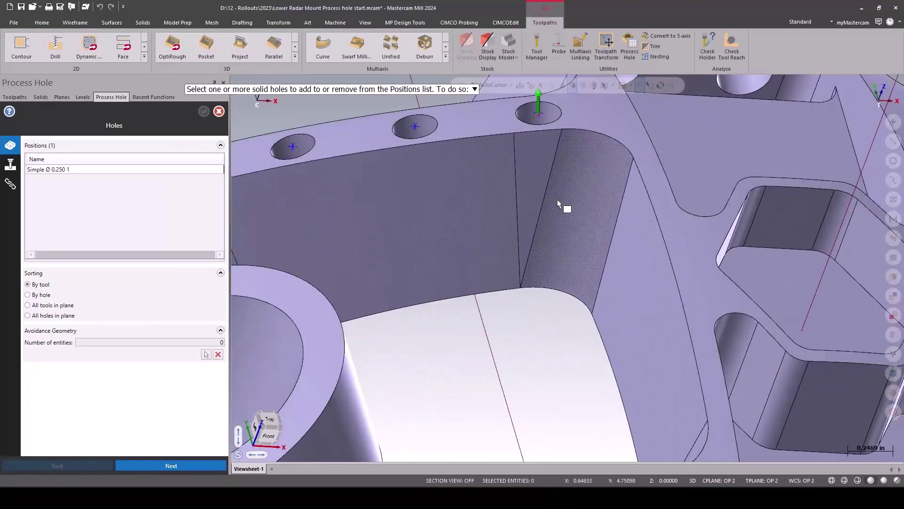
{"action": "middle_click_drag", "start_coordinate": [565, 201], "coordinate": [568, 256]}
{"action": "scroll", "coordinate": [568, 251], "scroll_direction": "down", "scroll_amount": 1}
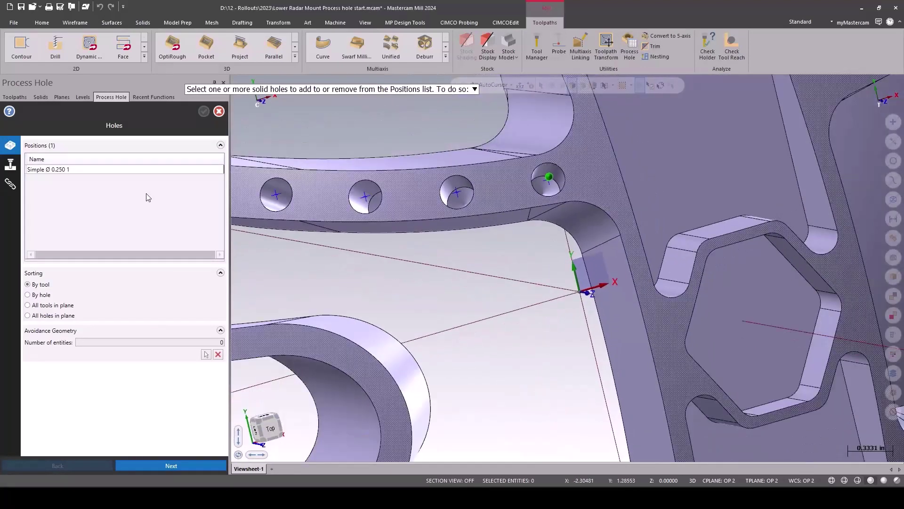
{"action": "right_click", "coordinate": [166, 170]}
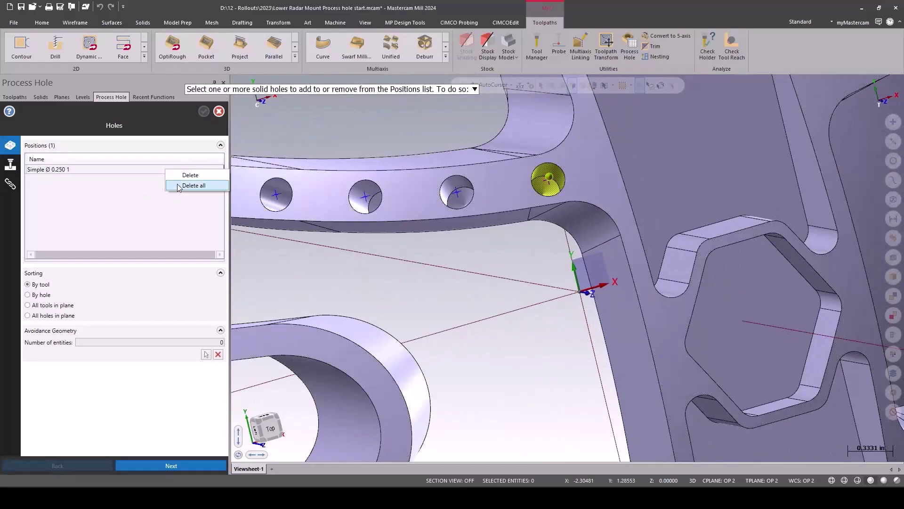
{"action": "left_click", "coordinate": [179, 186]}
Step: Add the first seven Ø 0.250 holes along the curved arm as positions
{"action": "left_click", "coordinate": [554, 175]}
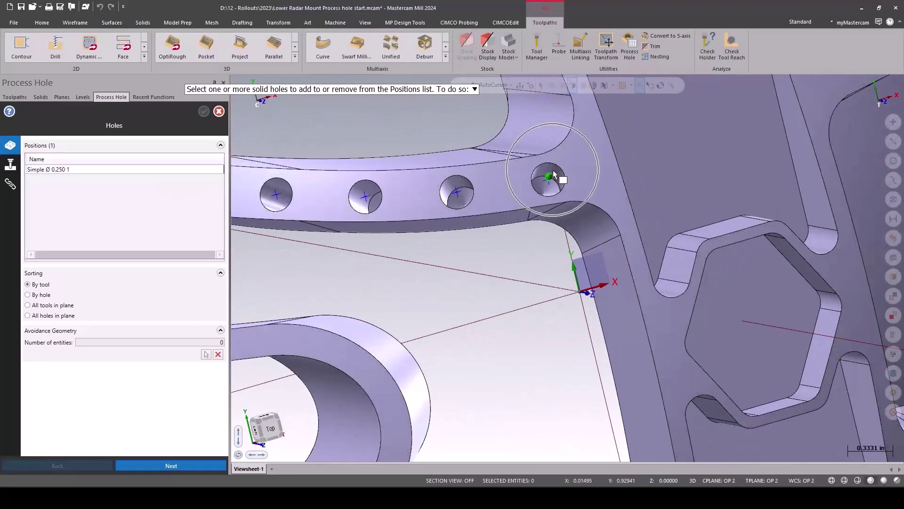
{"action": "scroll", "coordinate": [551, 173], "scroll_direction": "down", "scroll_amount": 4}
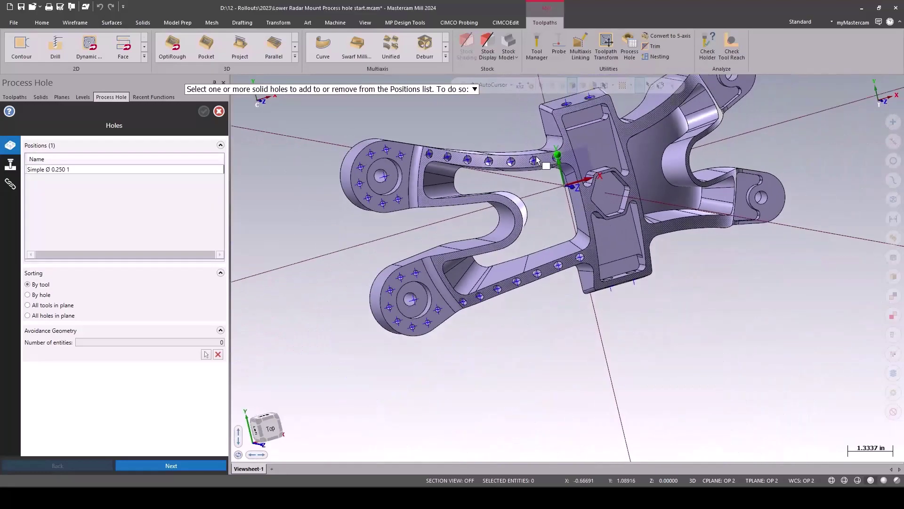
{"action": "scroll", "coordinate": [534, 162], "scroll_direction": "up", "scroll_amount": 2}
{"action": "left_click", "coordinate": [534, 164]}
{"action": "left_click", "coordinate": [473, 171]}
{"action": "left_click", "coordinate": [421, 169]}
{"action": "left_click", "coordinate": [368, 165]}
{"action": "left_click", "coordinate": [321, 158]}
{"action": "left_click", "coordinate": [275, 150]}
Step: Add the remaining Ø 0.250 arm holes, bringing the positions to 14
{"action": "middle_click_drag", "start_coordinate": [276, 150], "coordinate": [368, 263]}
{"action": "scroll", "coordinate": [358, 252], "scroll_direction": "up", "scroll_amount": 5}
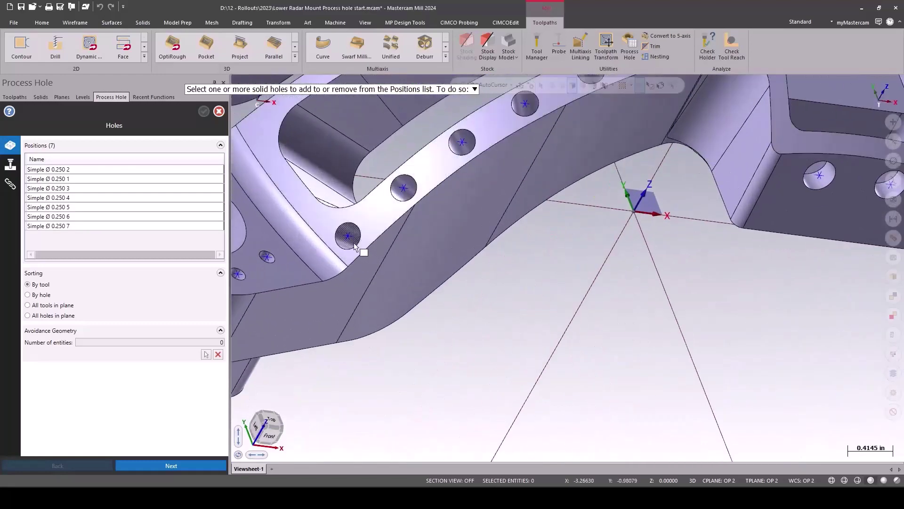
{"action": "left_click", "coordinate": [433, 171]}
{"action": "left_click", "coordinate": [432, 172]}
{"action": "scroll", "coordinate": [432, 173], "scroll_direction": "down", "scroll_amount": 4}
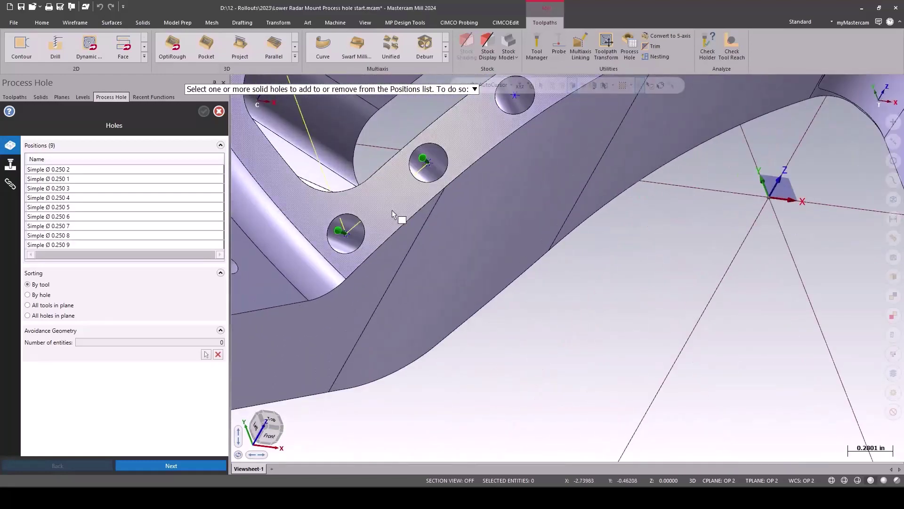
{"action": "left_click", "coordinate": [438, 162]}
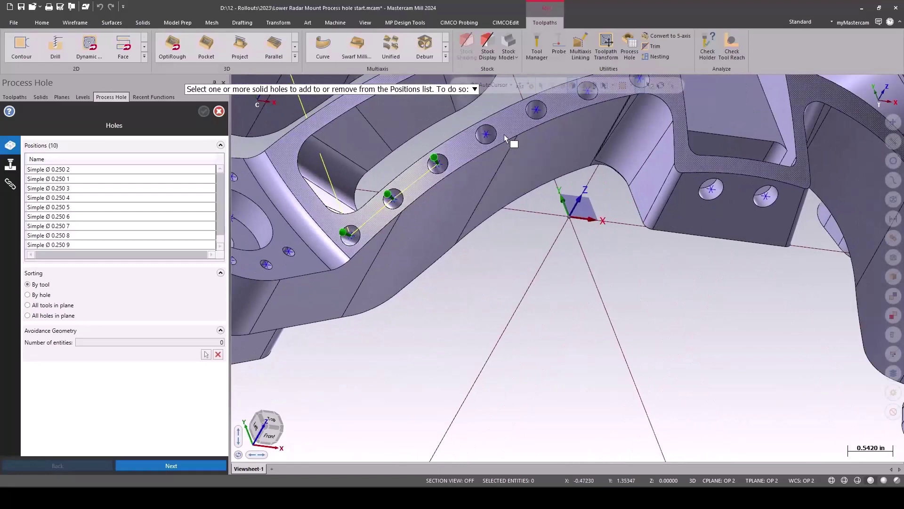
{"action": "left_click", "coordinate": [492, 137]}
{"action": "left_click", "coordinate": [529, 121]}
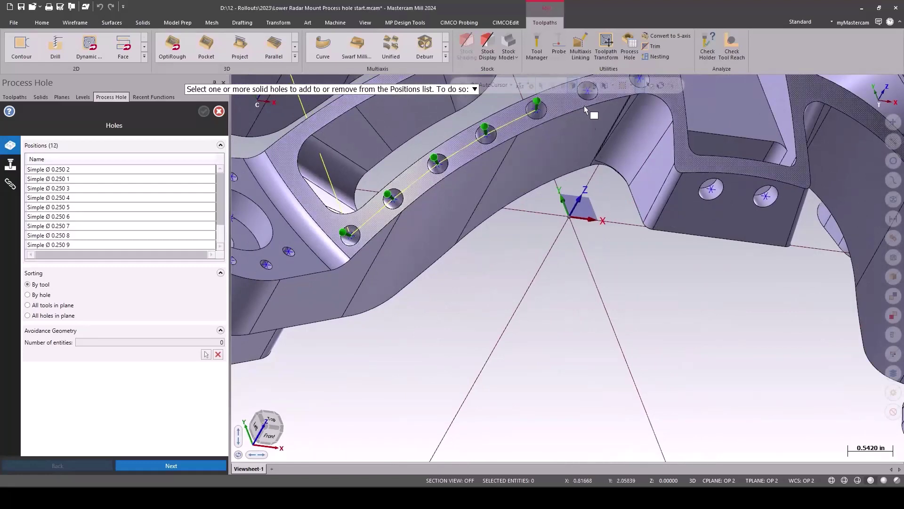
{"action": "scroll", "coordinate": [511, 147], "scroll_direction": "up", "scroll_amount": 3}
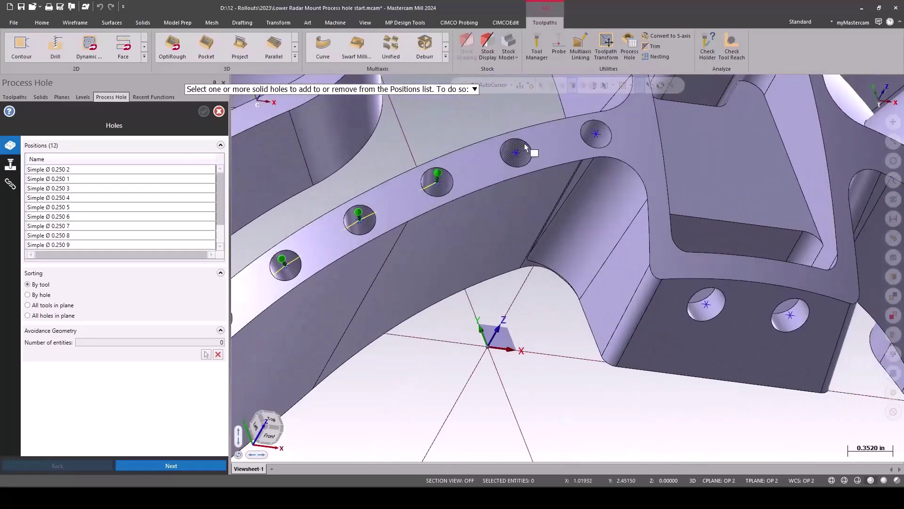
{"action": "left_click", "coordinate": [525, 146]}
{"action": "left_click", "coordinate": [596, 135]}
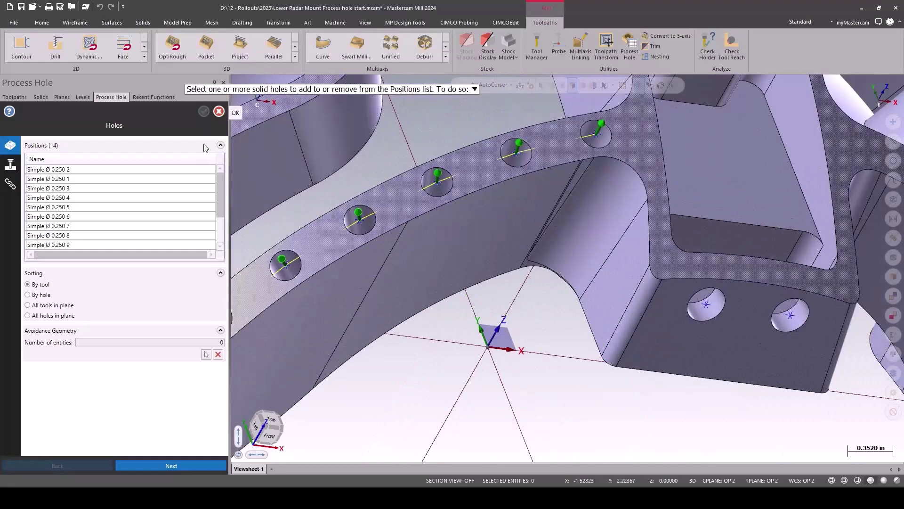
Step: Load OP Library.mcam as the operations library to get the 0.25 simple process
{"action": "left_click", "coordinate": [10, 166]}
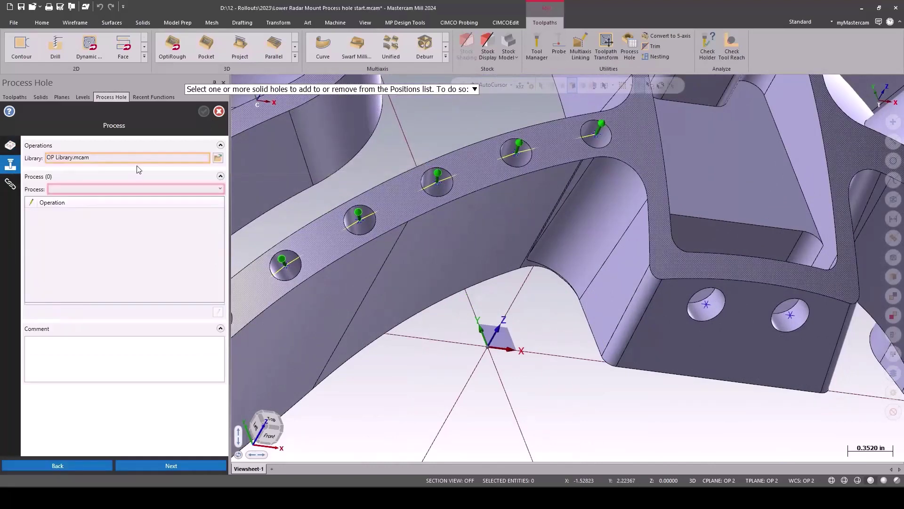
{"action": "left_click", "coordinate": [217, 160]}
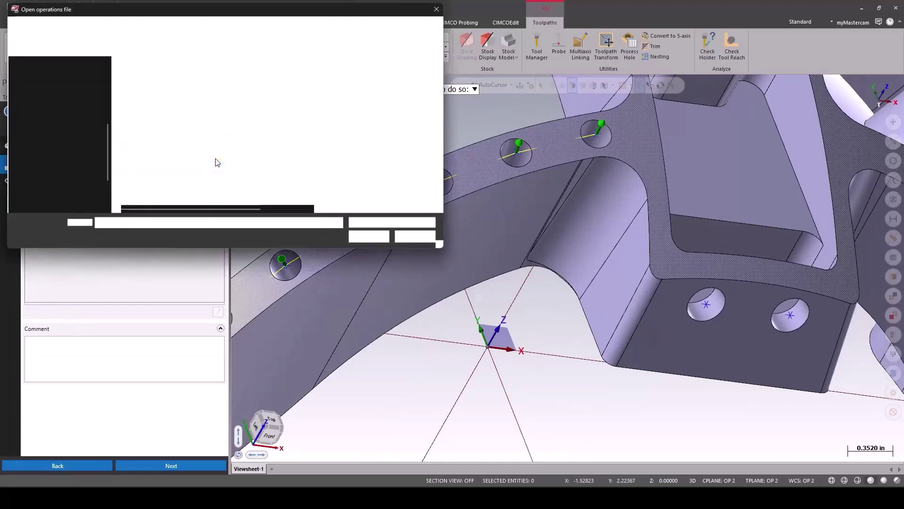
{"action": "left_click", "coordinate": [169, 95]}
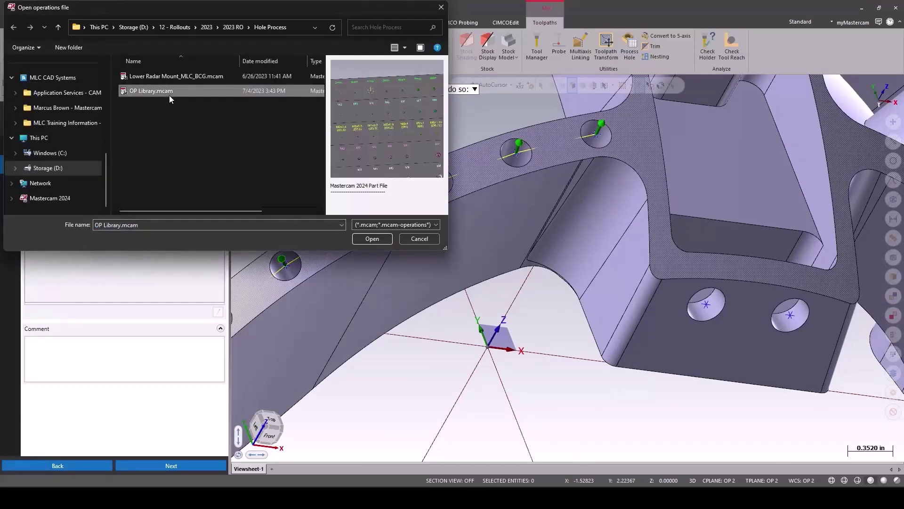
{"action": "left_click", "coordinate": [372, 239]}
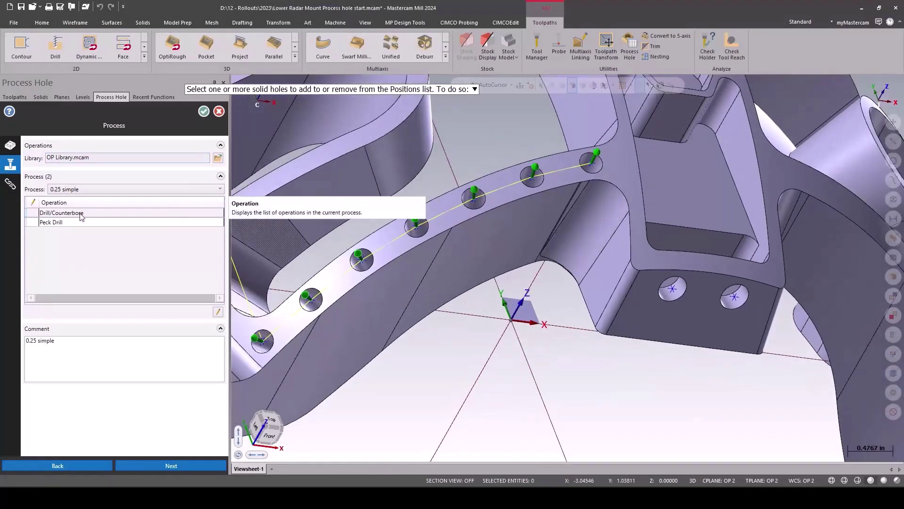
Step: Make the Drill/Counterbore step reuse the existing tool 1 .75 spot instead of a duplicate tool
{"action": "left_click", "coordinate": [82, 216]}
{"action": "right_click", "coordinate": [83, 215]}
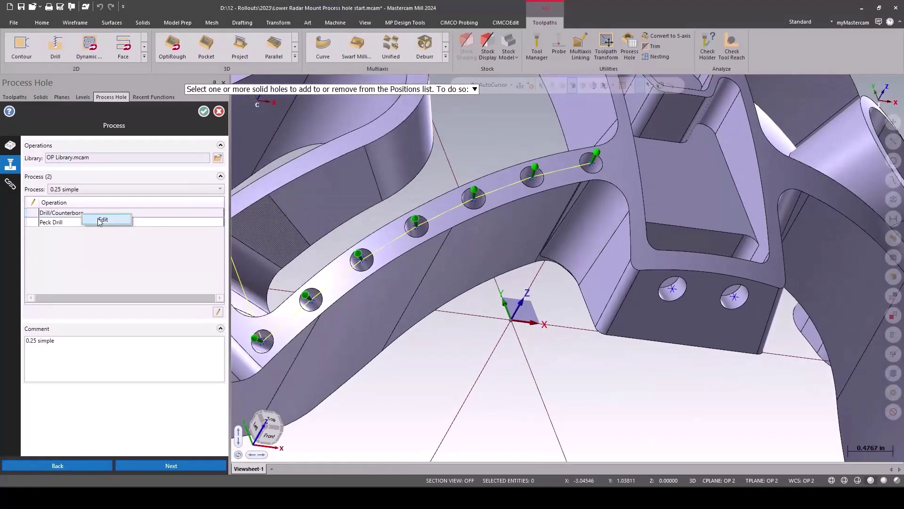
{"action": "left_click", "coordinate": [101, 219]}
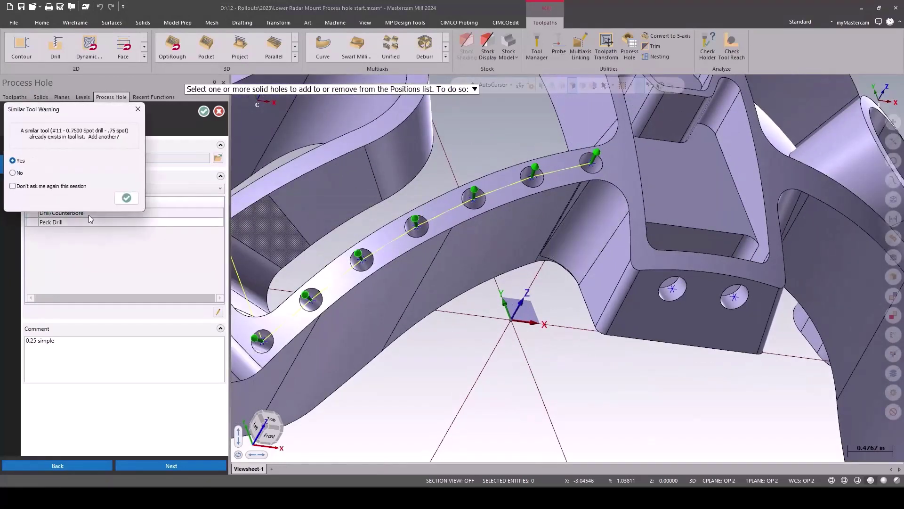
{"action": "left_click", "coordinate": [48, 175]}
{"action": "left_click", "coordinate": [131, 200]}
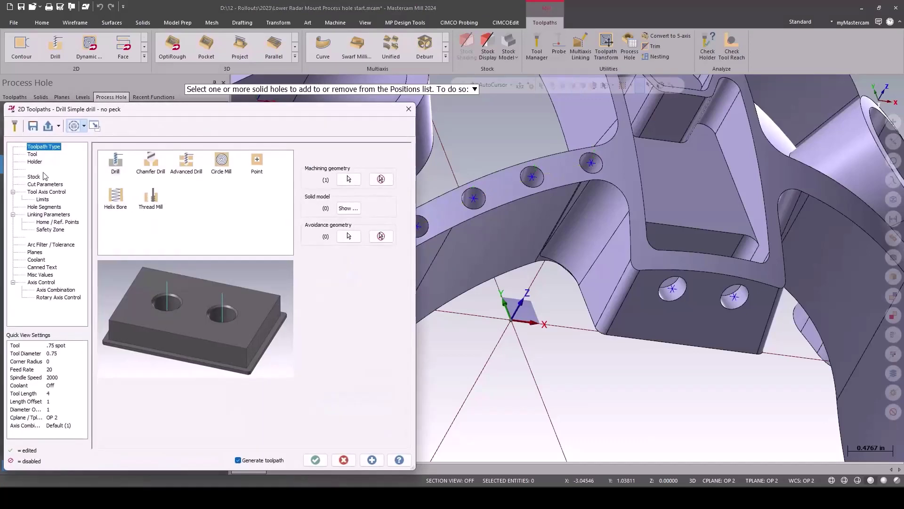
{"action": "left_click", "coordinate": [206, 163]}
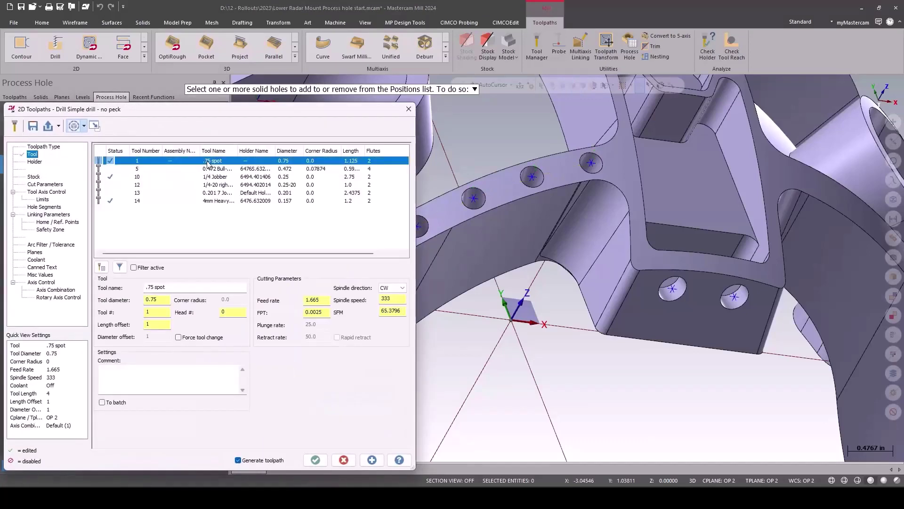
{"action": "left_click", "coordinate": [316, 459]}
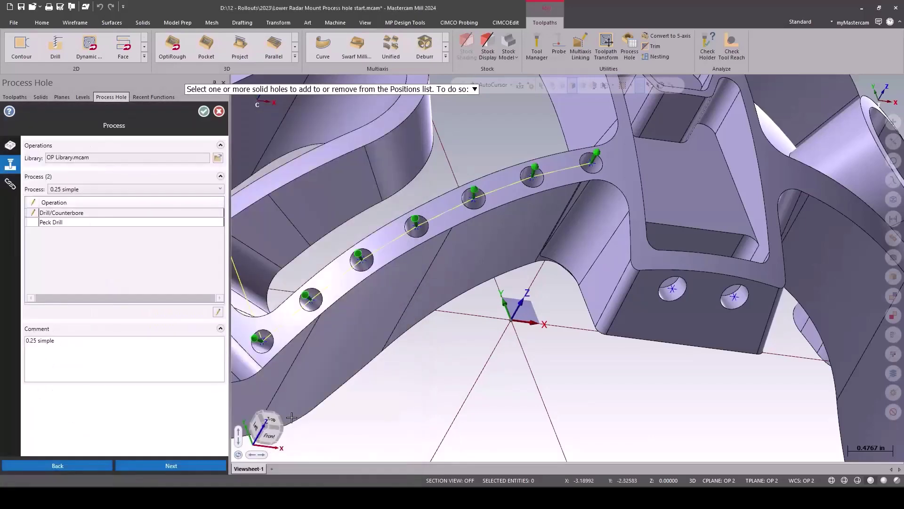
Step: Review the Peck Drill's Tool Axis Control and Linking Parameters, then accept it
{"action": "right_click", "coordinate": [78, 223]}
{"action": "left_click", "coordinate": [85, 227]}
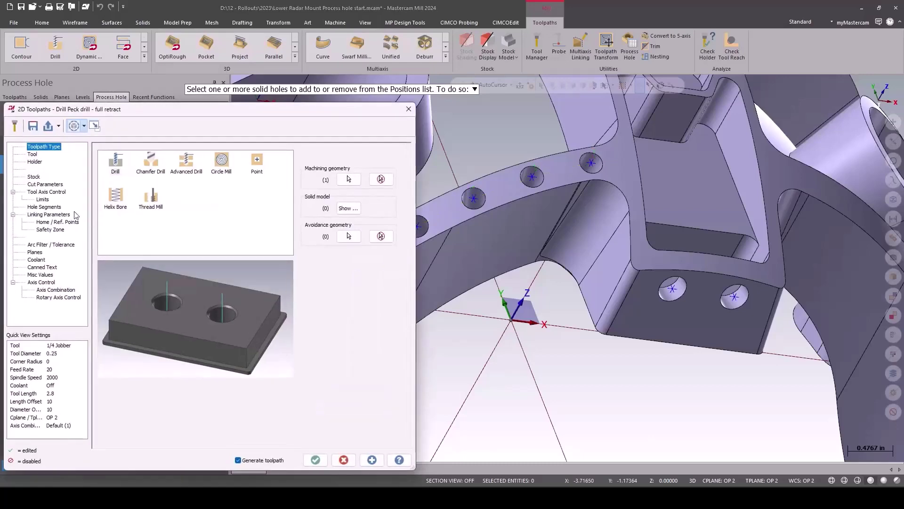
{"action": "left_click", "coordinate": [46, 191]}
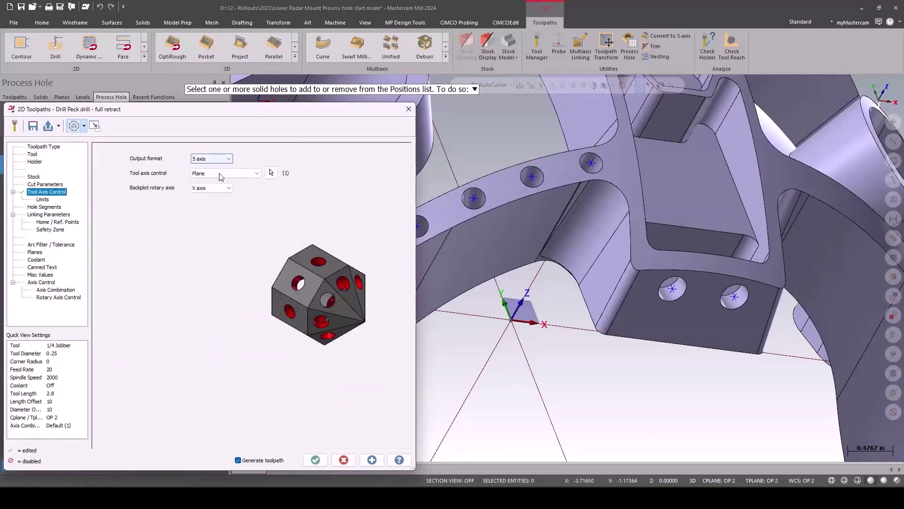
{"action": "left_click", "coordinate": [47, 216]}
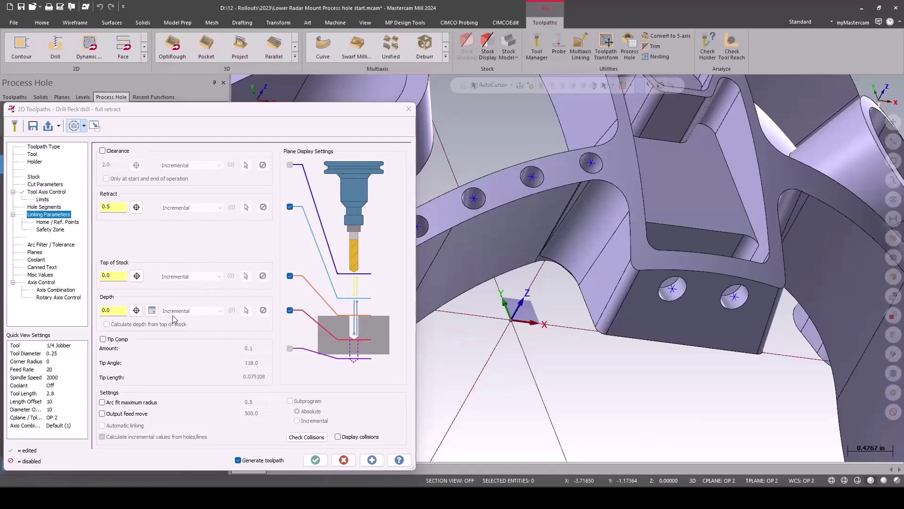
{"action": "left_click", "coordinate": [315, 459]}
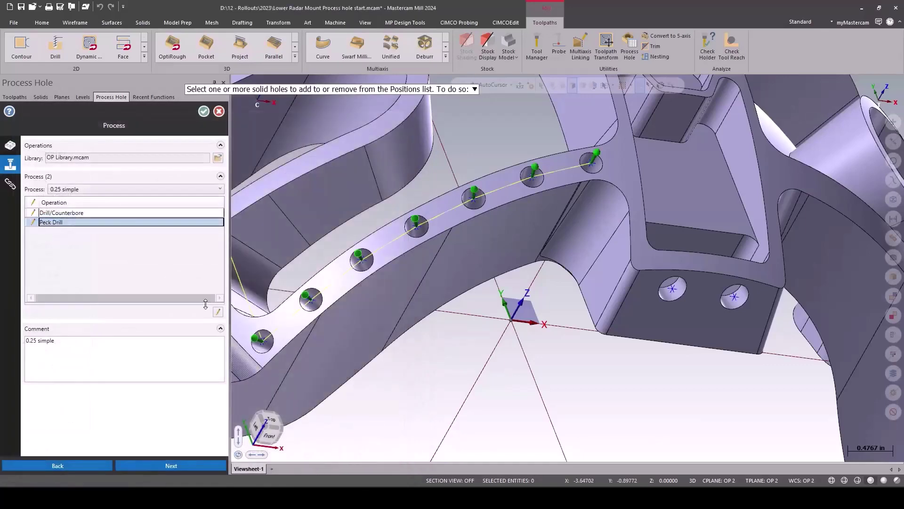
Step: Generate the 14-hole Process Hole operation and give it a spherical safety zone of radius 6.8976
{"action": "left_click", "coordinate": [203, 111]}
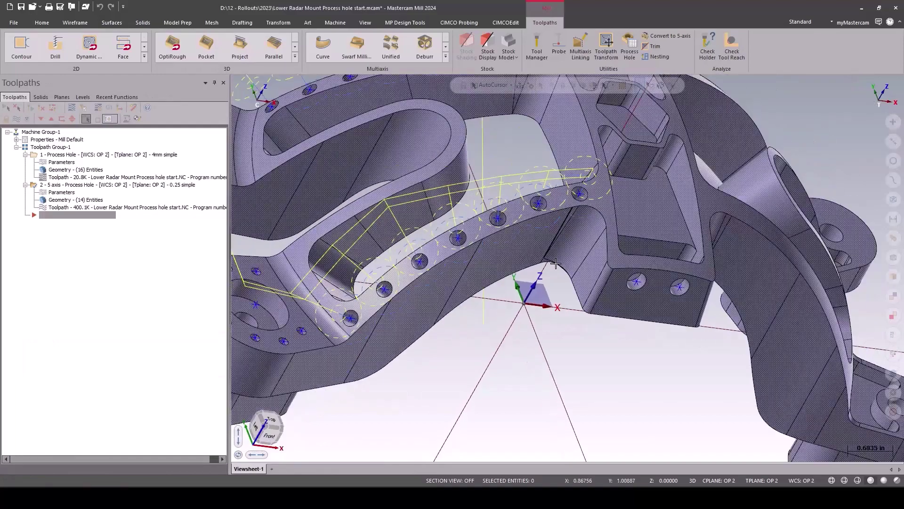
{"action": "middle_click_drag", "start_coordinate": [555, 264], "coordinate": [280, 186]}
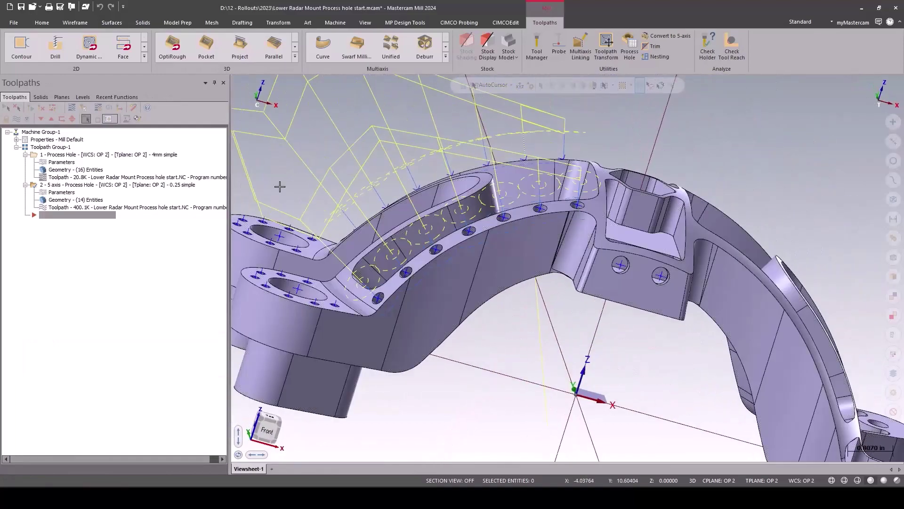
{"action": "left_click", "coordinate": [71, 193]}
{"action": "left_click", "coordinate": [17, 186]}
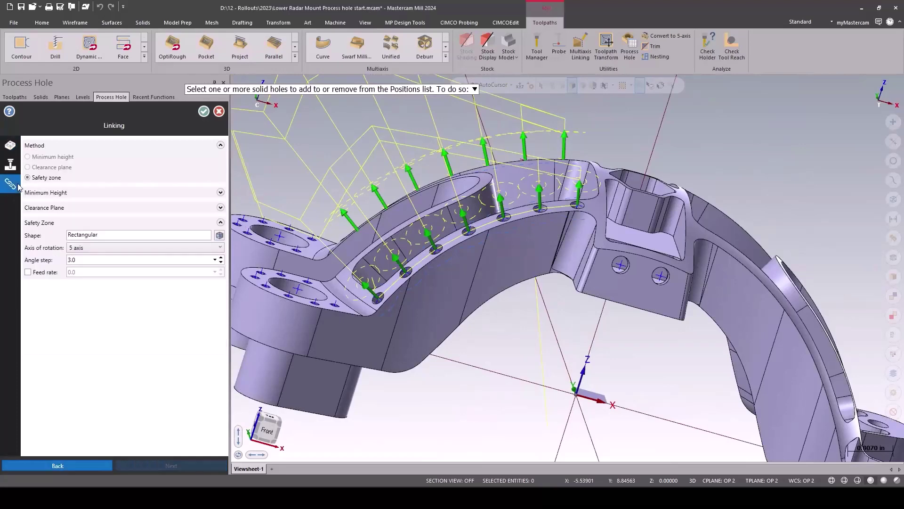
{"action": "left_click", "coordinate": [219, 235]}
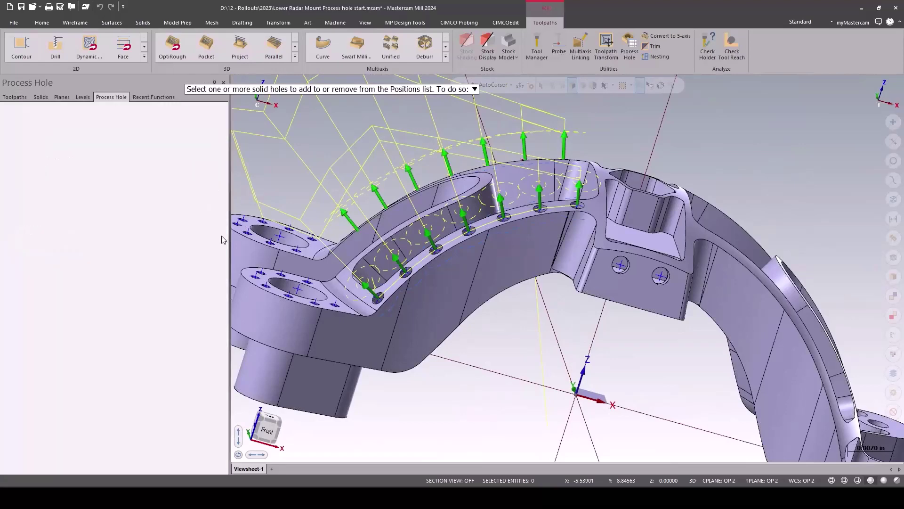
{"action": "scroll", "coordinate": [638, 207], "scroll_direction": "down", "scroll_amount": 3}
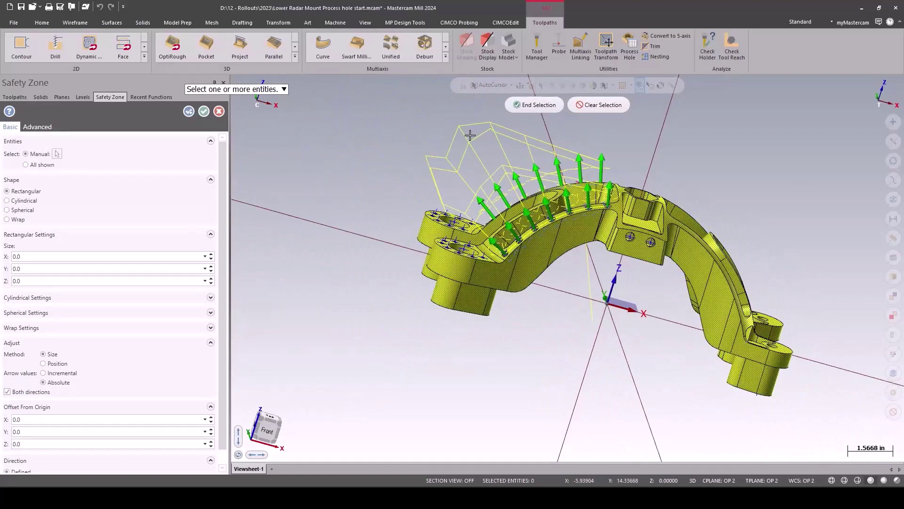
{"action": "left_click", "coordinate": [536, 105]}
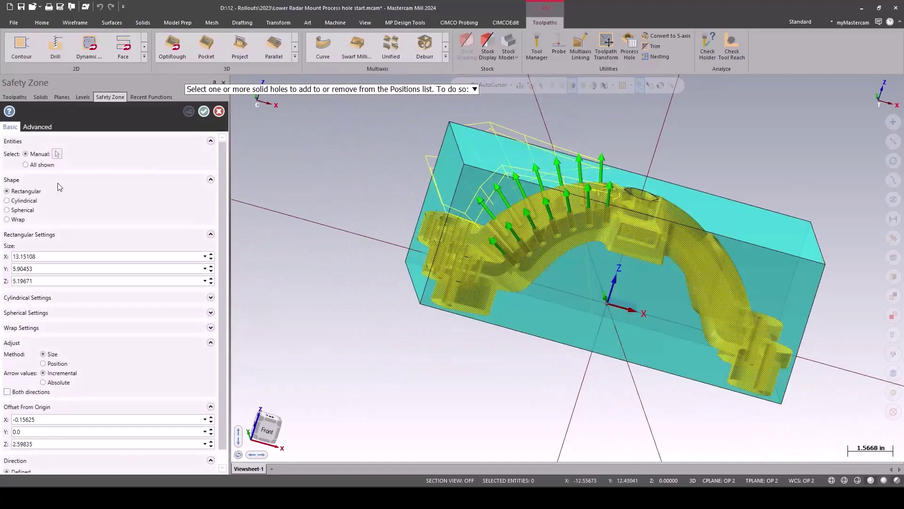
{"action": "left_click", "coordinate": [21, 211]}
{"action": "mouse_move", "coordinate": [471, 302]}
{"action": "middle_mouse_down"}
{"action": "mouse_move", "coordinate": [385, 270]}
{"action": "mouse_move", "coordinate": [438, 276]}
{"action": "middle_mouse_up"}
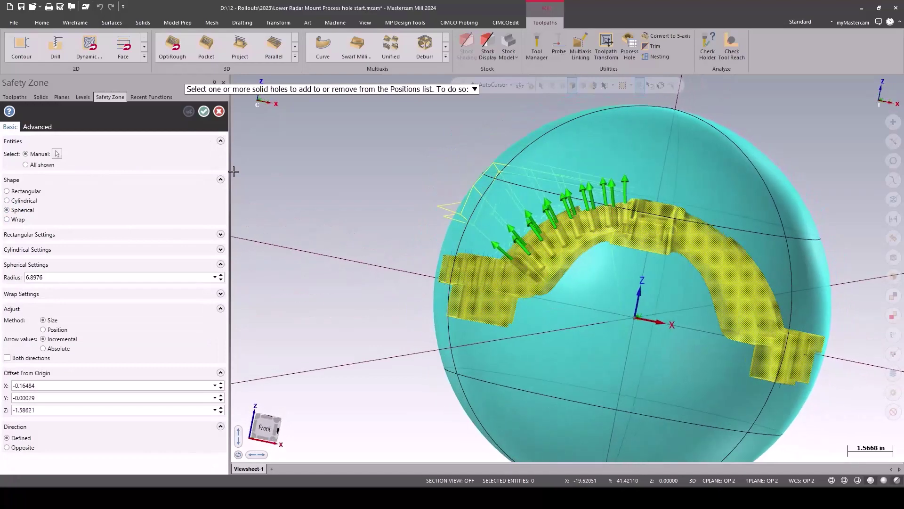
{"action": "left_click", "coordinate": [203, 112]}
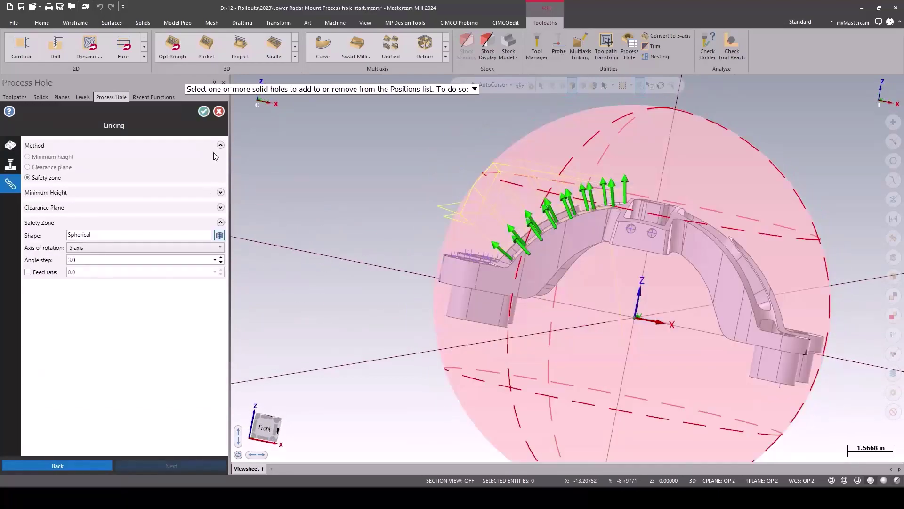
{"action": "left_click", "coordinate": [203, 112]}
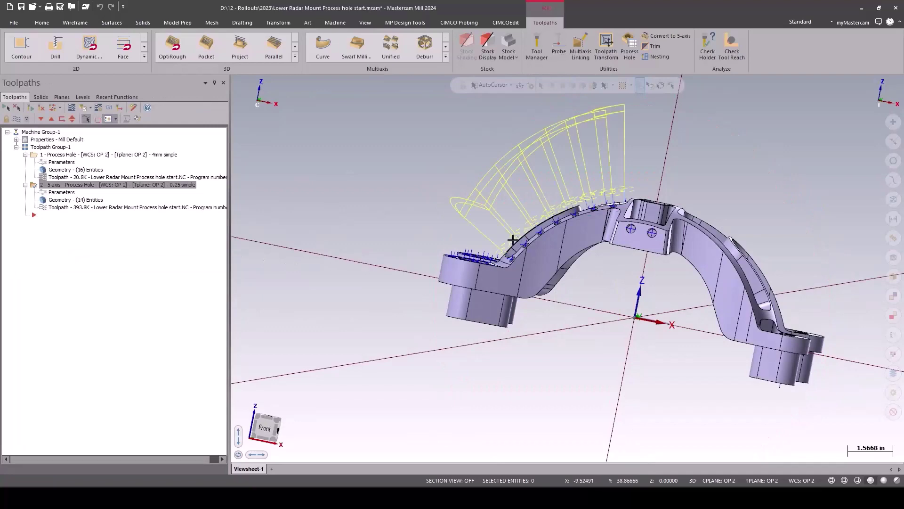
Step: Backplot all of Toolpath Group-1 and play the simulation of both hole operations
{"action": "middle_click_drag", "start_coordinate": [559, 279], "coordinate": [542, 258]}
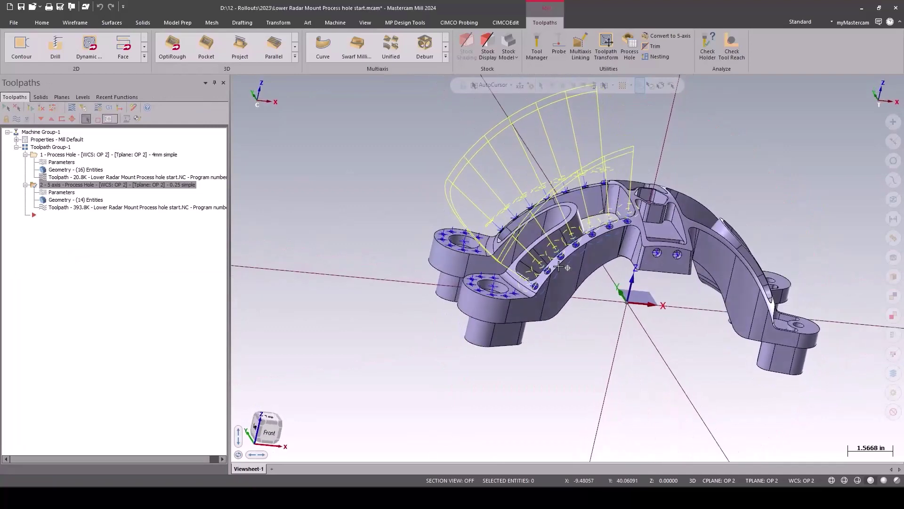
{"action": "left_click", "coordinate": [45, 147]}
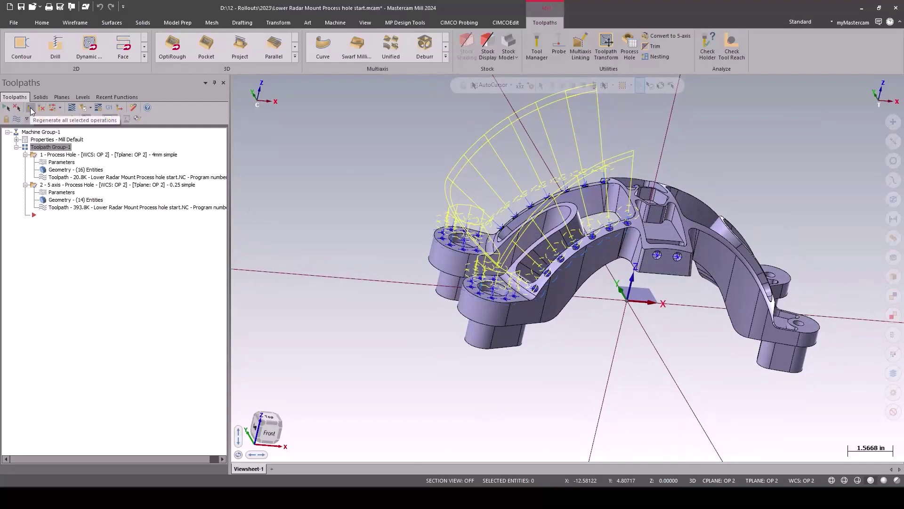
{"action": "left_click", "coordinate": [72, 107]}
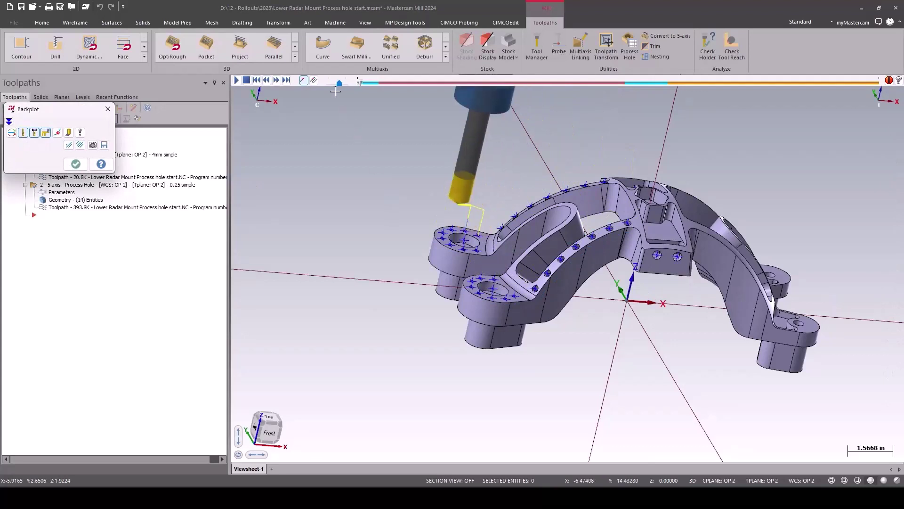
{"action": "left_click", "coordinate": [237, 81]}
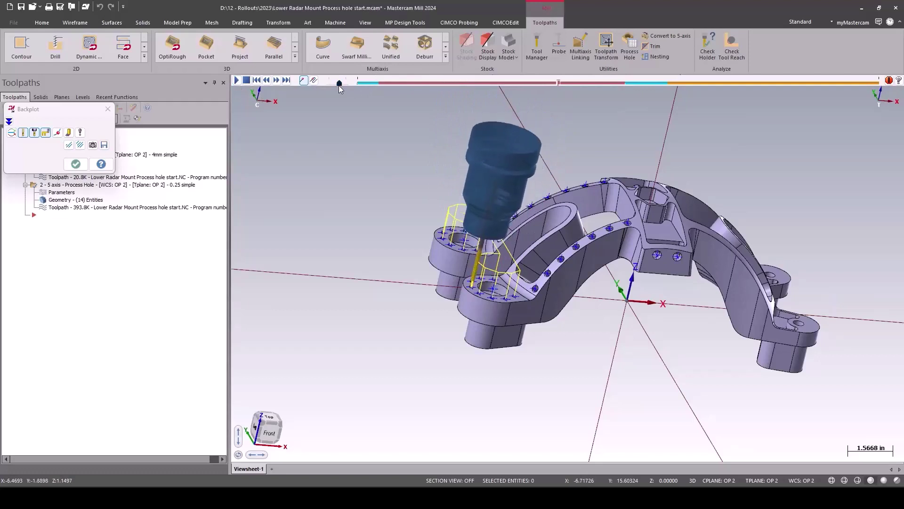
{"action": "left_click_drag", "start_coordinate": [339, 84], "coordinate": [343, 84]}
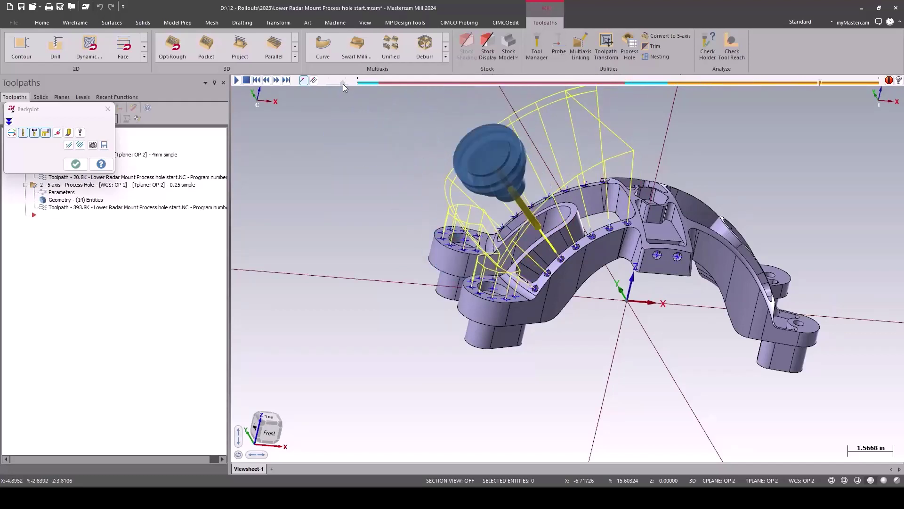
Step: Close the backplot and explode Process Hole into separate spot and peck drill operations
{"action": "left_click", "coordinate": [247, 80]}
{"action": "left_click", "coordinate": [76, 163]}
{"action": "middle_click_drag", "start_coordinate": [526, 198], "coordinate": [411, 216]}
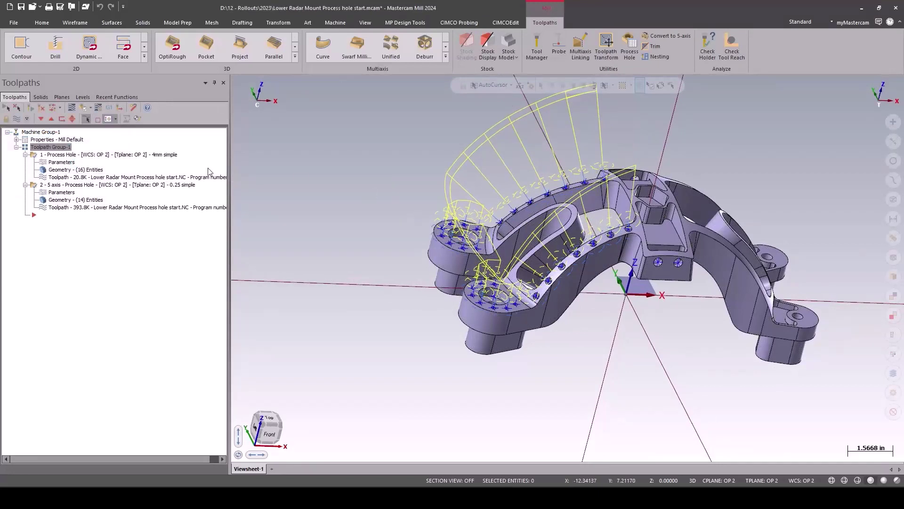
{"action": "right_click", "coordinate": [70, 155]}
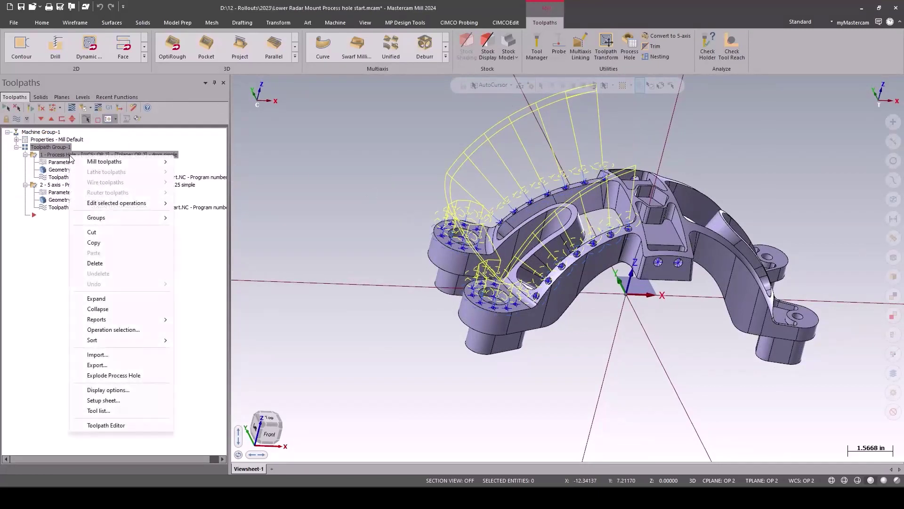
{"action": "left_click", "coordinate": [135, 375]}
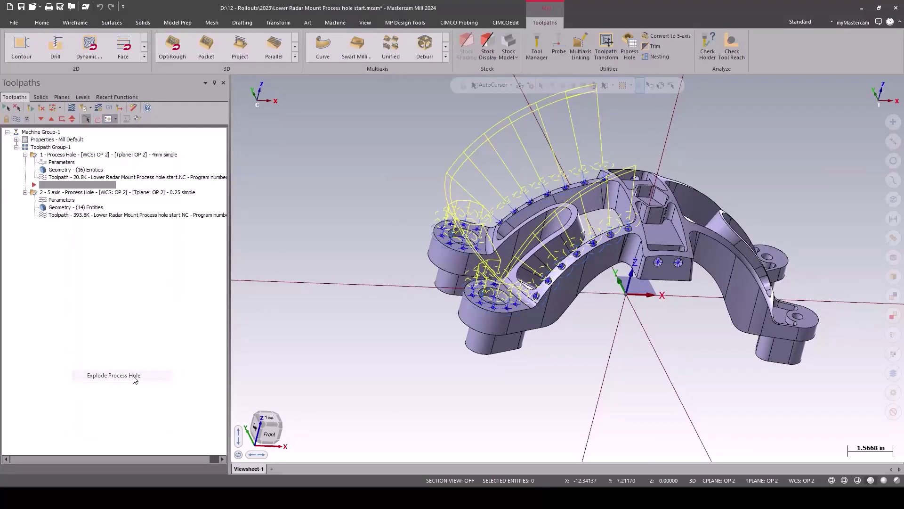
Step: Open Sorting Options for Toolpath Group-1 to order operations by tool number
{"action": "right_click", "coordinate": [70, 148]}
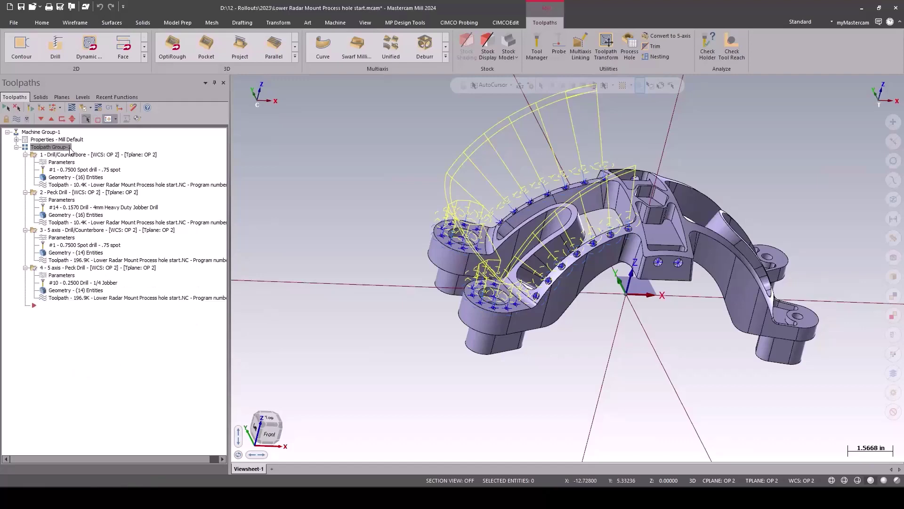
{"action": "mouse_move", "coordinate": [91, 333]}
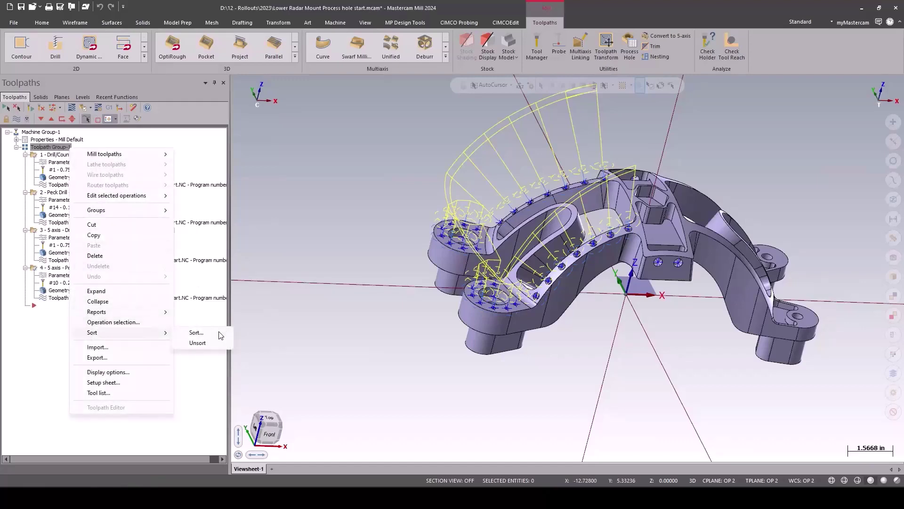
{"action": "left_click", "coordinate": [197, 332]}
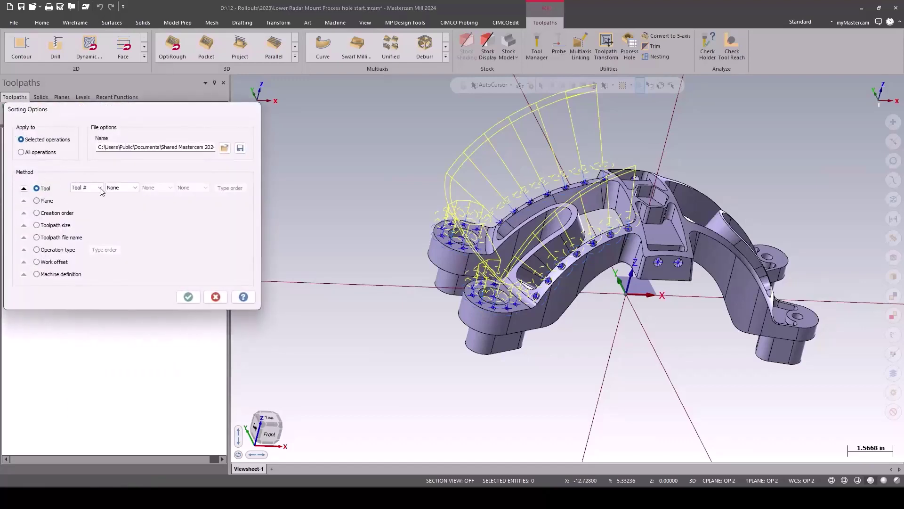
{"action": "left_click", "coordinate": [188, 297]}
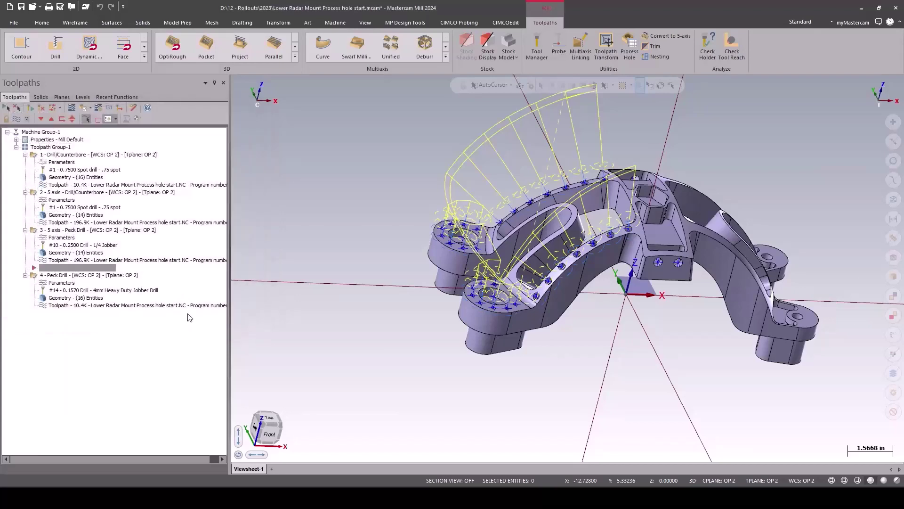
{"action": "left_click", "coordinate": [78, 155]}
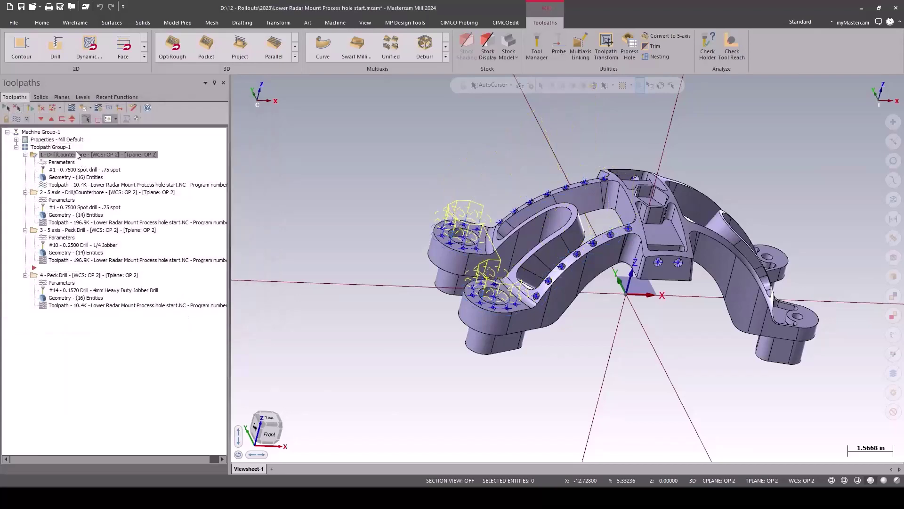
{"action": "left_click", "coordinate": [75, 194]}
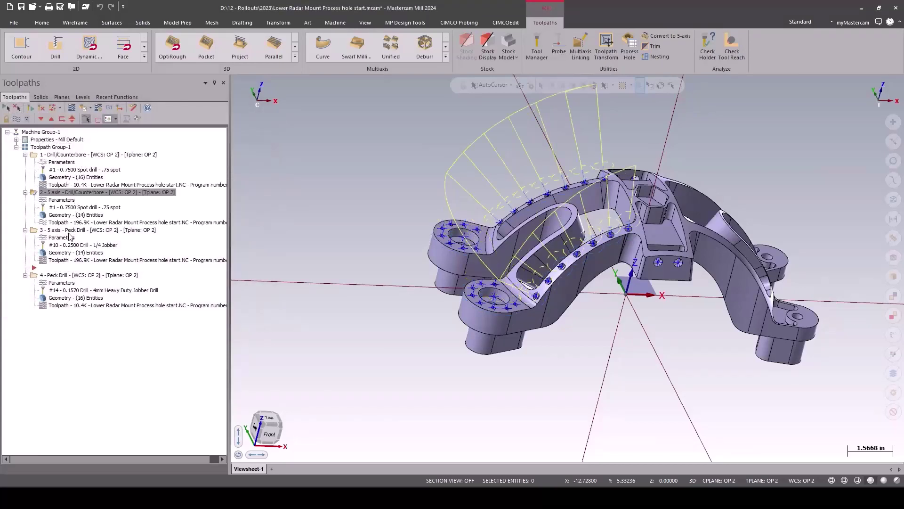
{"action": "left_click", "coordinate": [70, 231]}
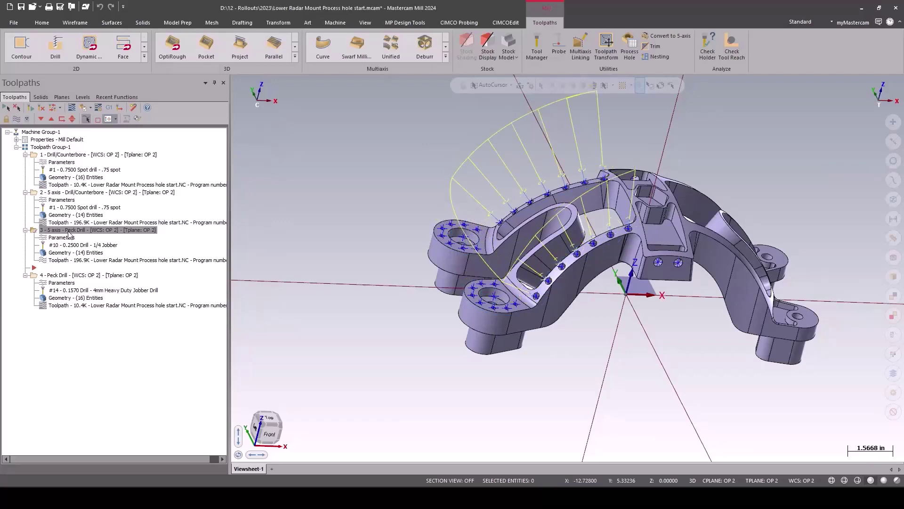
{"action": "left_click", "coordinate": [66, 275]}
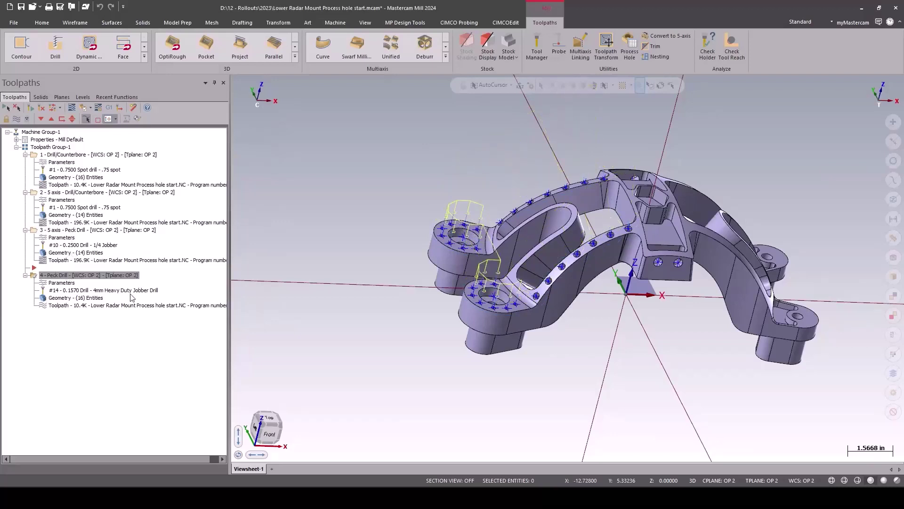